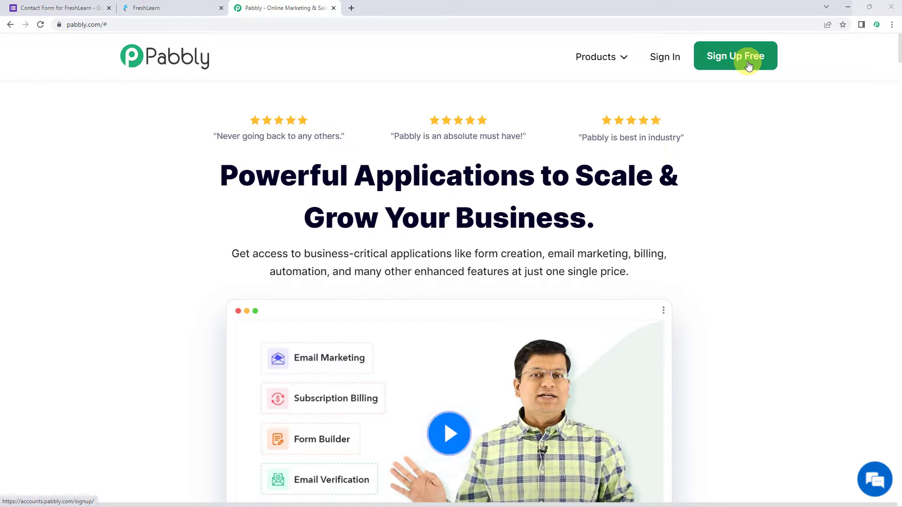
- Sign in to the Pabbly account and open the Pabbly Connect dashboard
{"action": "left_click", "coordinate": [662, 57]}
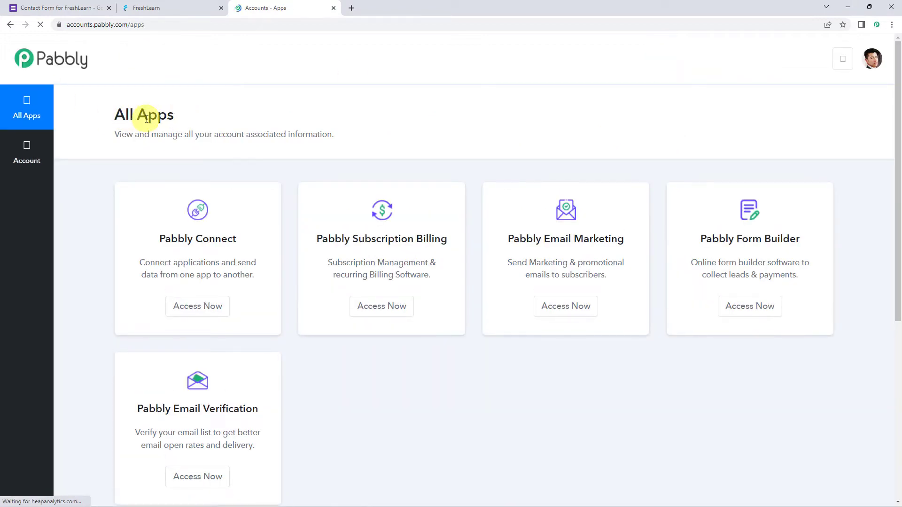
{"action": "left_click", "coordinate": [211, 307]}
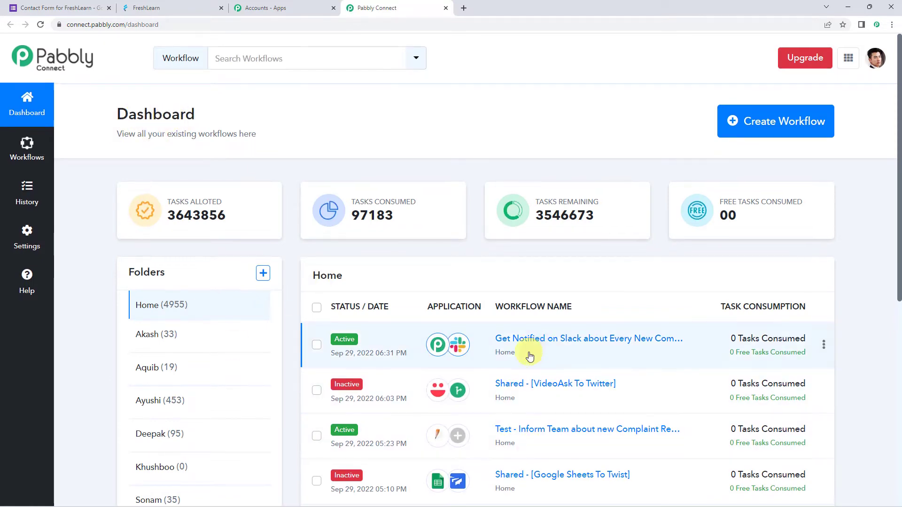
{"action": "scroll", "coordinate": [528, 353], "scroll_direction": "down", "scroll_amount": 5}
{"action": "scroll", "coordinate": [528, 345], "scroll_direction": "up", "scroll_amount": 5}
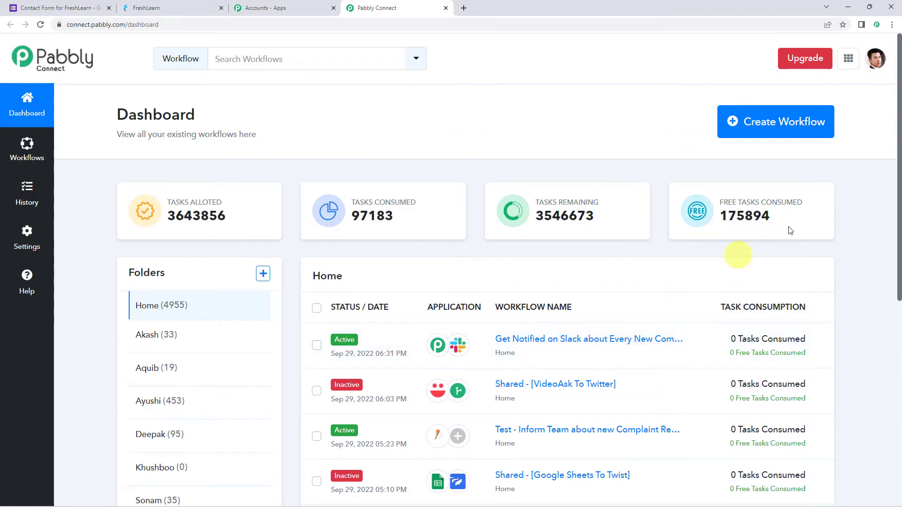
- Create a workflow named "Create Members in FreshLearn from Google Forms Responses"
{"action": "left_click", "coordinate": [778, 121]}
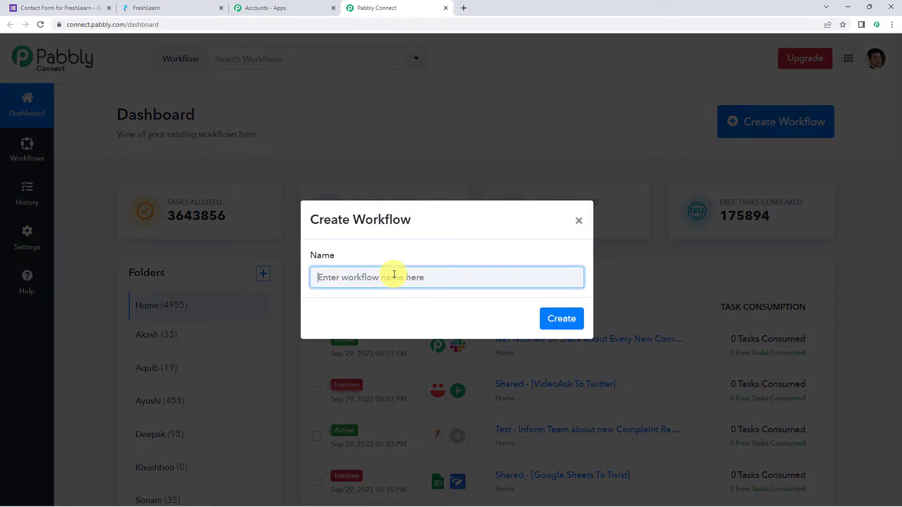
{"action": "type", "text": "Create Members in FreshLearn from Google Form Responses"}
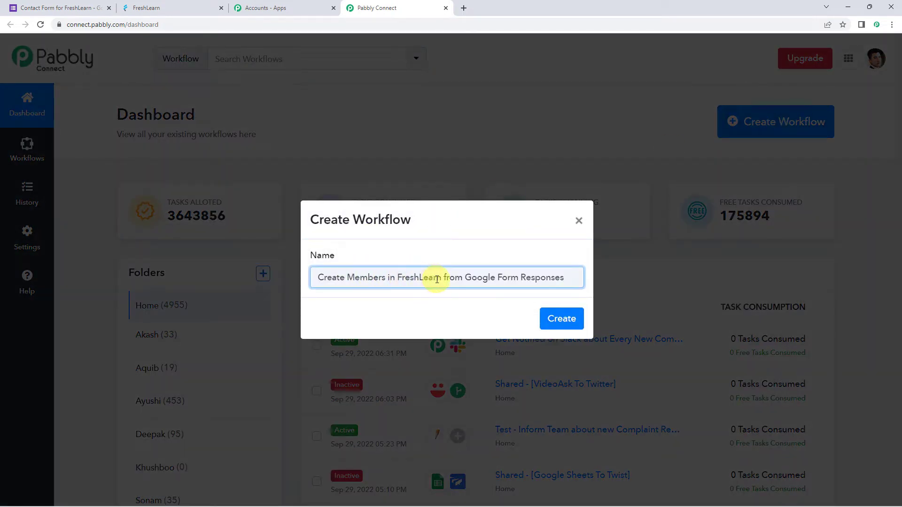
{"action": "left_click", "coordinate": [520, 278]}
{"action": "type", "text": "s"}
{"action": "left_click", "coordinate": [558, 318]}
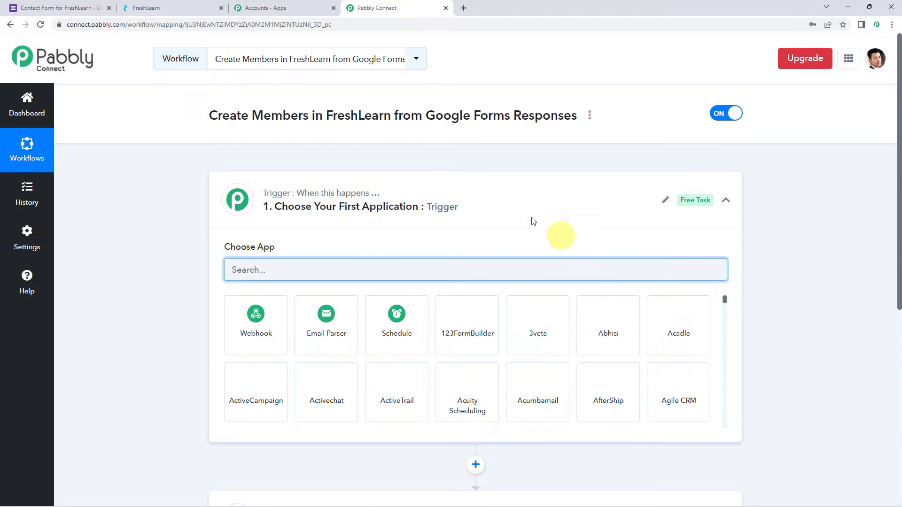
- Set the workflow's trigger app to Google Forms with the New Response Received event
{"action": "left_click", "coordinate": [466, 209]}
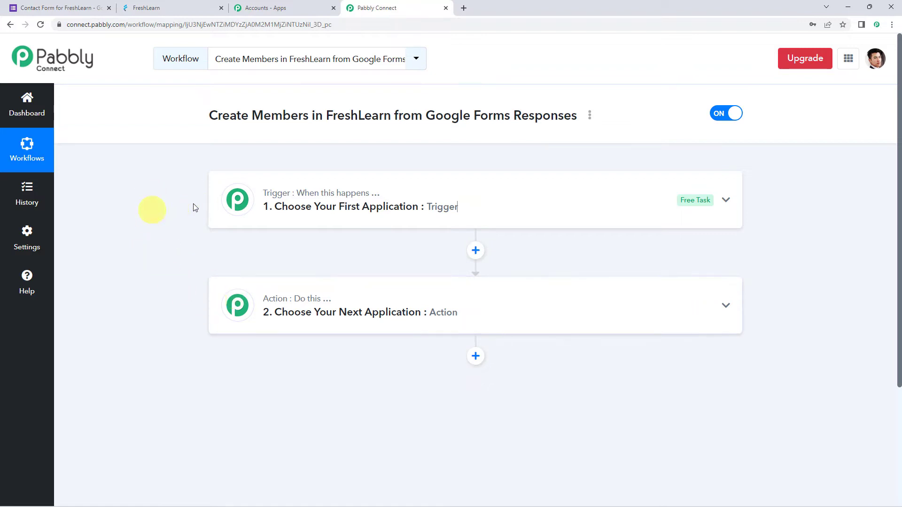
{"action": "left_click", "coordinate": [470, 207]}
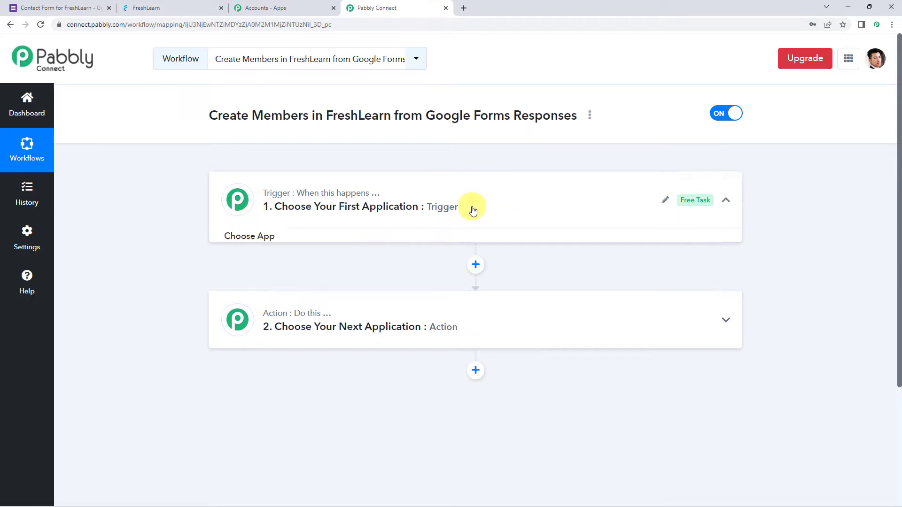
{"action": "left_click", "coordinate": [347, 261]}
{"action": "type", "text": "Google F"}
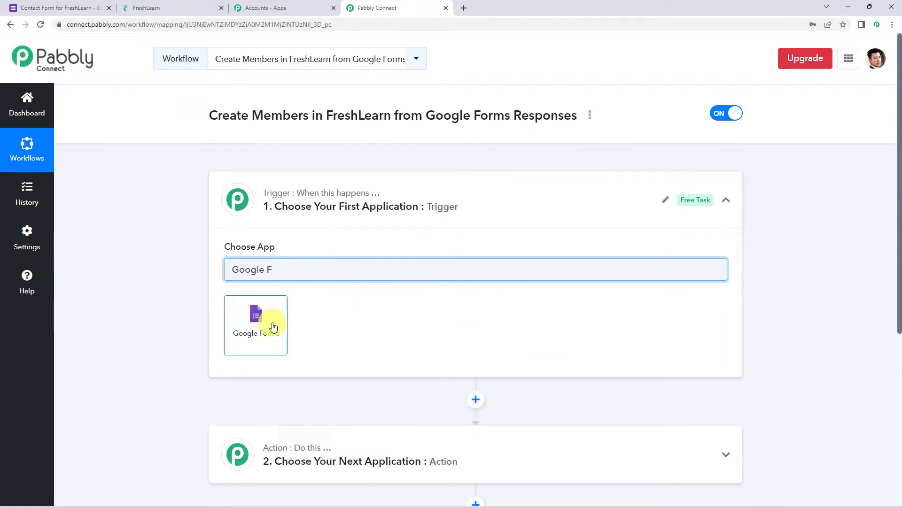
{"action": "left_click", "coordinate": [271, 325]}
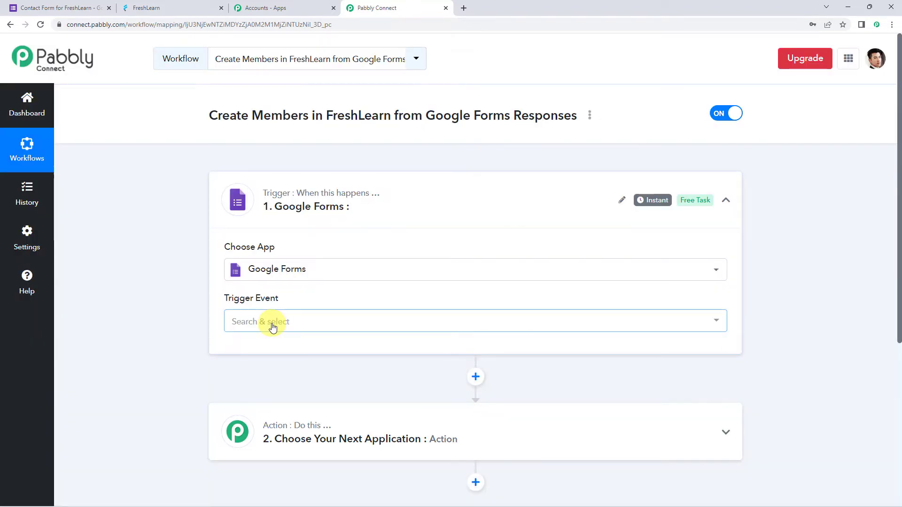
{"action": "left_click", "coordinate": [273, 324]}
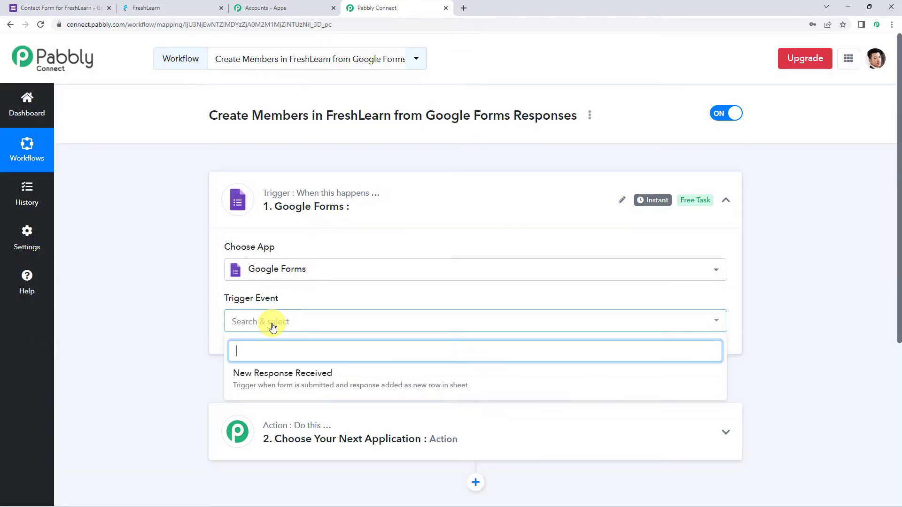
{"action": "left_click", "coordinate": [316, 378]}
- Read the trigger's webhook setup instructions and check in Google Forms whether the last question, Phone, is set as required
{"action": "scroll", "coordinate": [279, 312], "scroll_direction": "down", "scroll_amount": 4}
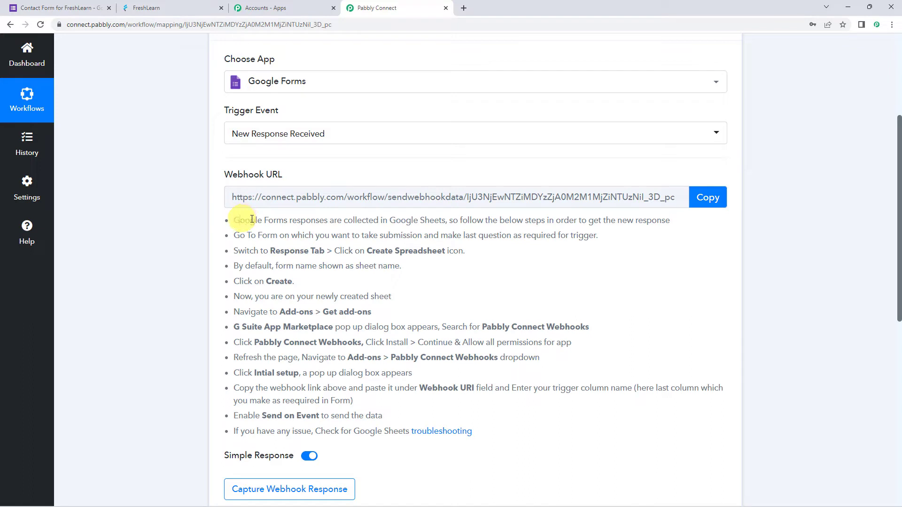
{"action": "left_click_drag", "start_coordinate": [239, 220], "coordinate": [672, 221]}
{"action": "left_click_drag", "start_coordinate": [234, 235], "coordinate": [548, 237]}
{"action": "left_click", "coordinate": [544, 239]}
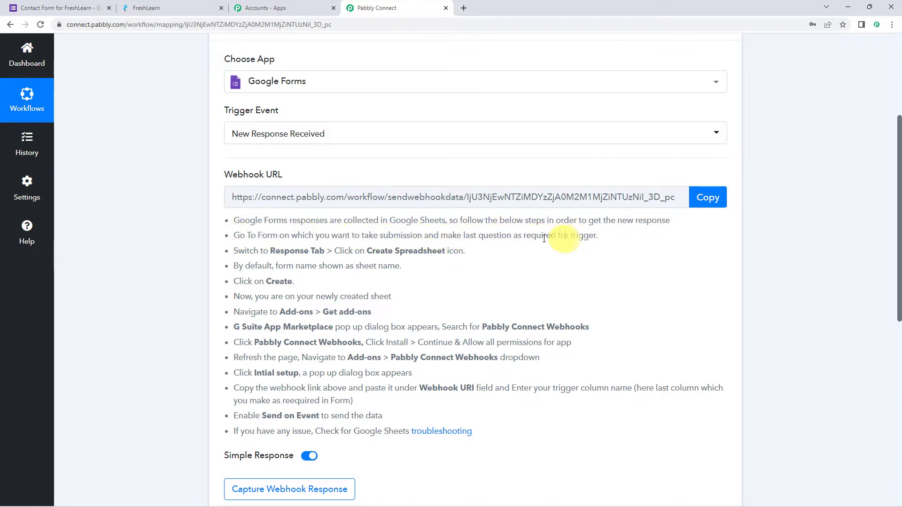
{"action": "left_click_drag", "start_coordinate": [488, 236], "coordinate": [627, 235]}
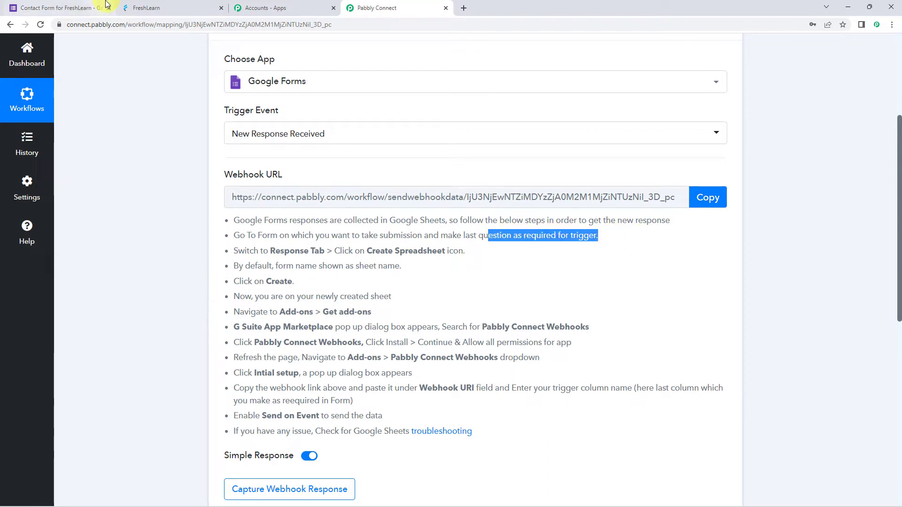
{"action": "left_click", "coordinate": [52, 6]}
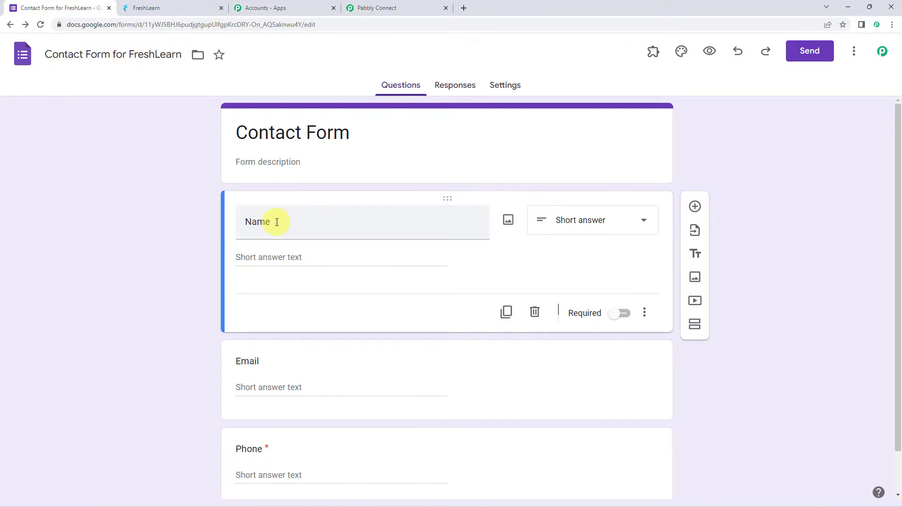
{"action": "scroll", "coordinate": [275, 224], "scroll_direction": "down", "scroll_amount": 1}
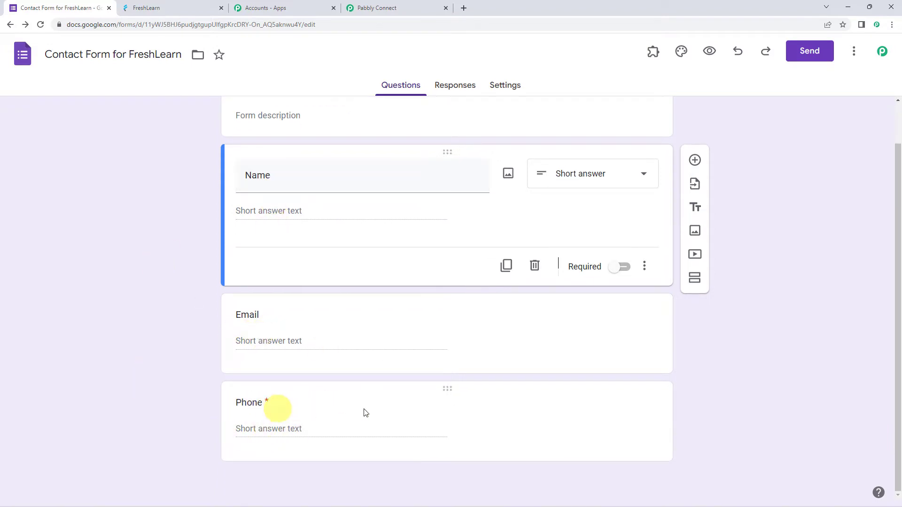
{"action": "left_click", "coordinate": [428, 406]}
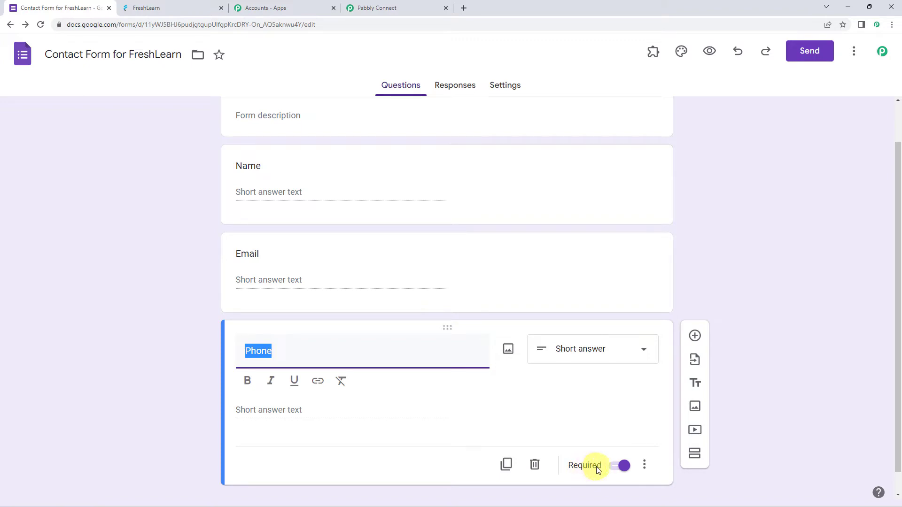
{"action": "left_click", "coordinate": [615, 467]}
- View the contact form's responses and open the form's preview
{"action": "left_click", "coordinate": [457, 87]}
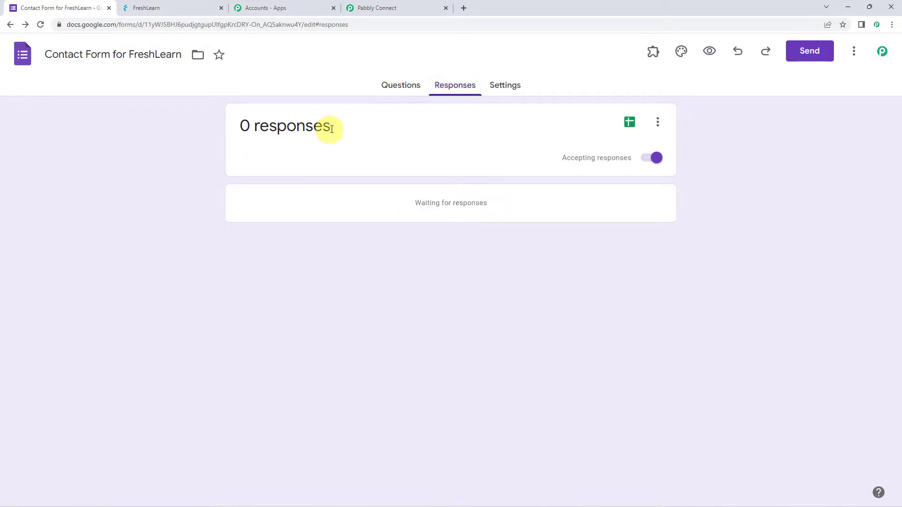
{"action": "left_click_drag", "start_coordinate": [334, 127], "coordinate": [221, 126]}
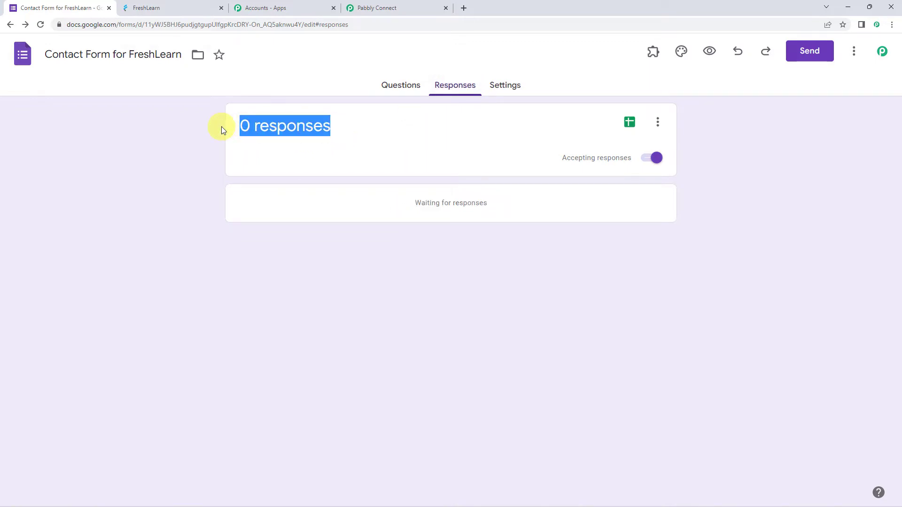
{"action": "left_click", "coordinate": [709, 54]}
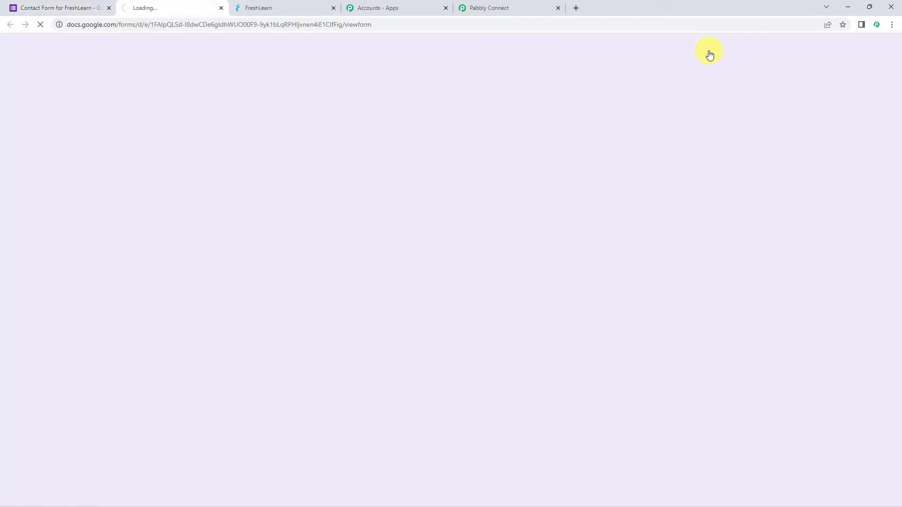
- Submit a test response on the contact form with the name "Demo Name", a sample e-mail address and a sample phone number
{"action": "left_click", "coordinate": [319, 197]}
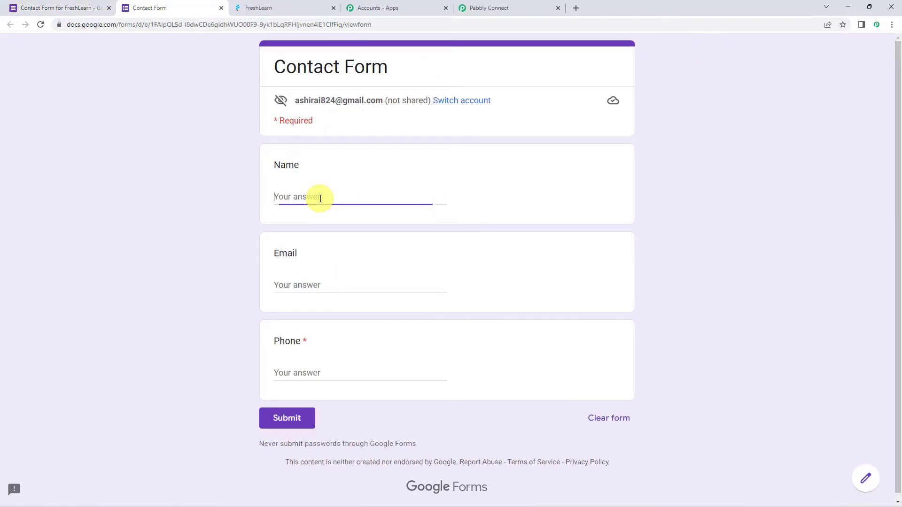
{"action": "type", "text": "Demo Name"}
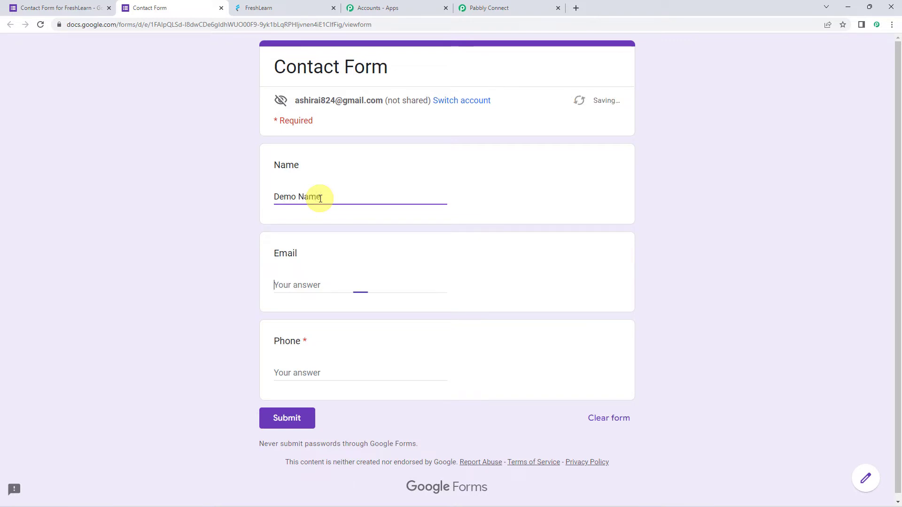
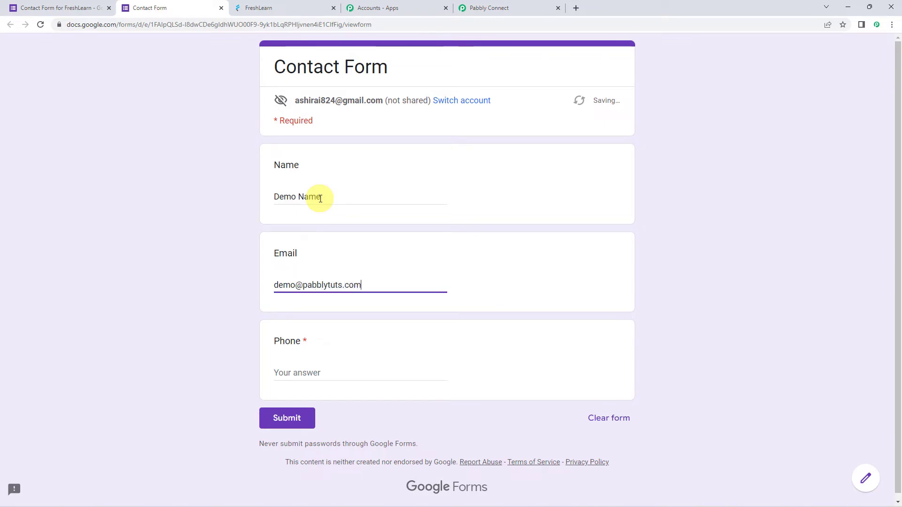
{"action": "key", "text": "Tab"}
{"action": "type", "text": "91"}
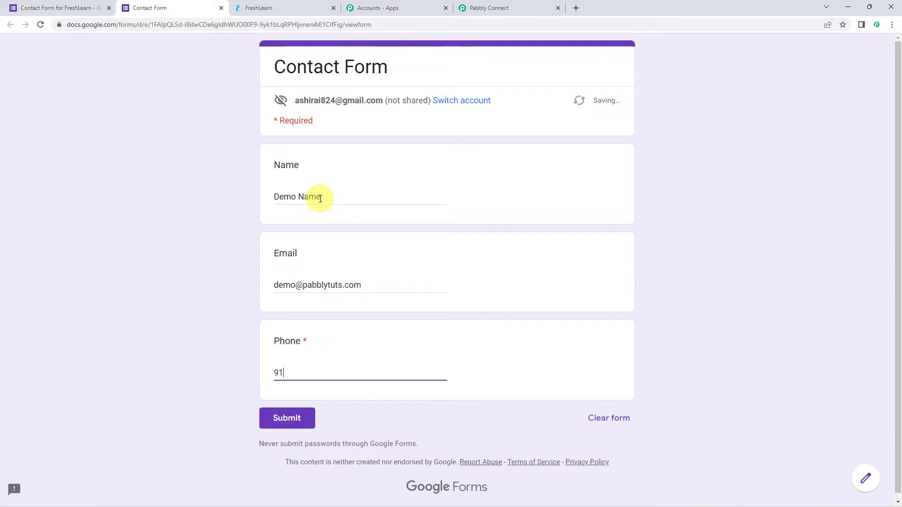
{"action": "type", "text": "9xxxxxxxx0"}
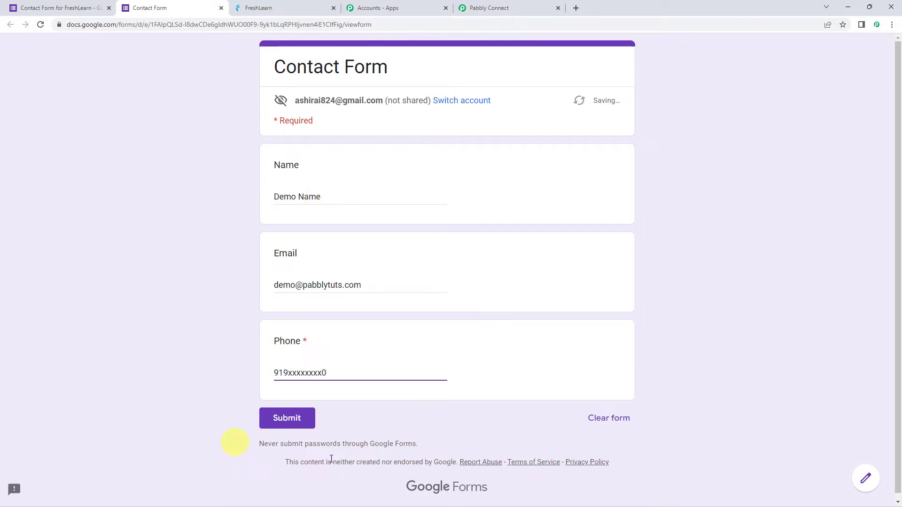
{"action": "left_click", "coordinate": [303, 420]}
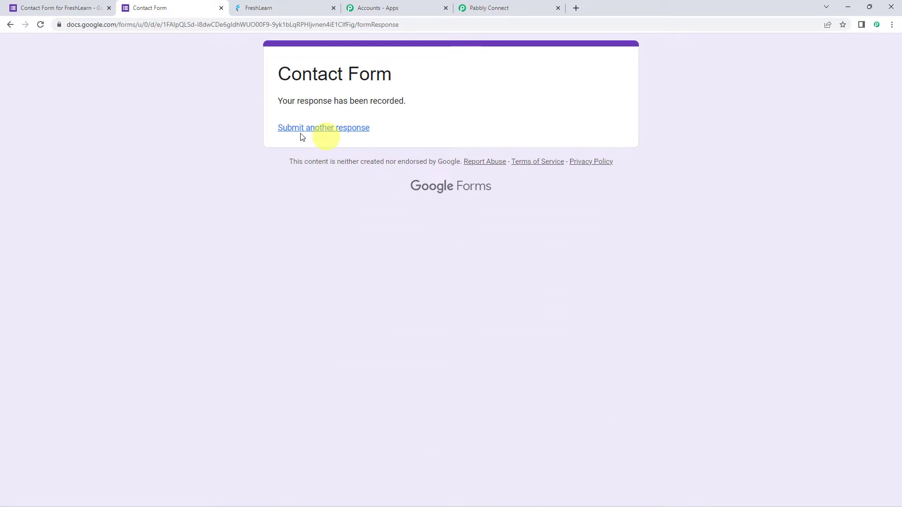
{"action": "left_click_drag", "start_coordinate": [282, 111], "coordinate": [469, 113]}
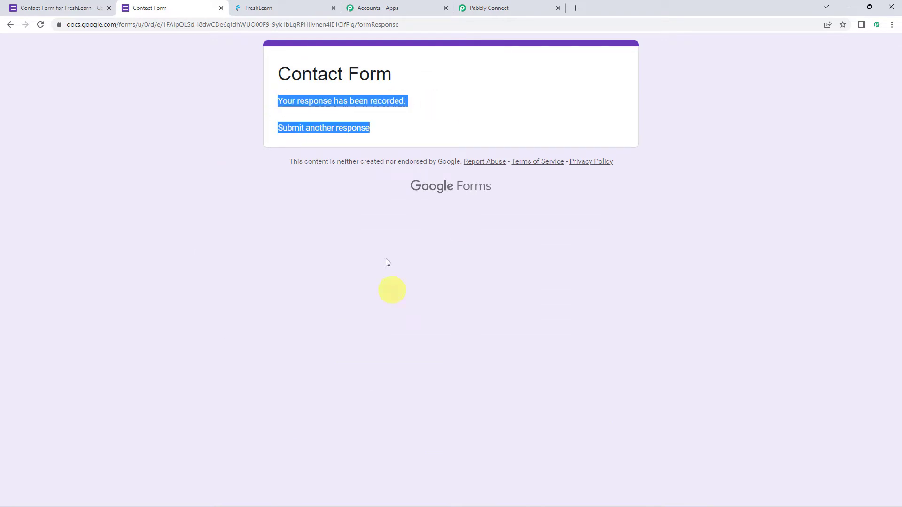
{"action": "left_click", "coordinate": [361, 255]}
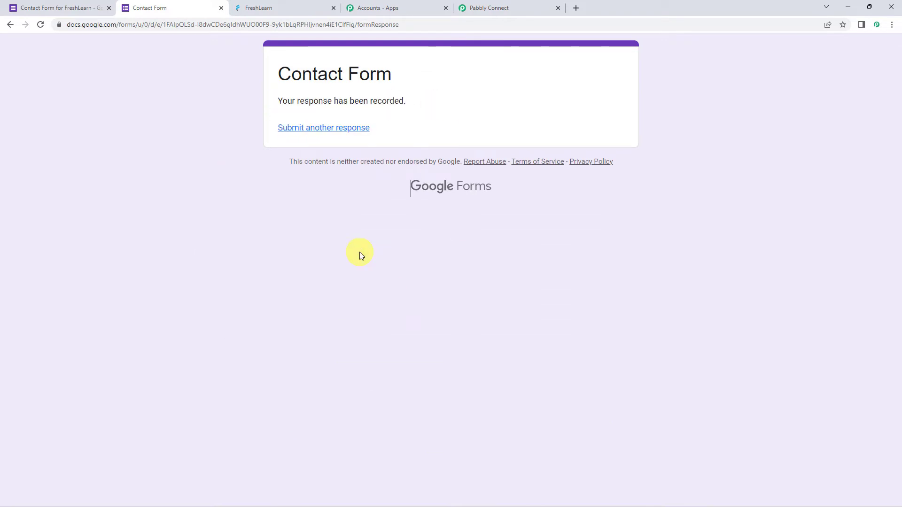
- In the contact form's responses, create a new spreadsheet "Contact Form for FreshLearn (Responses)" as the response destination and open it
{"action": "left_click", "coordinate": [42, 13]}
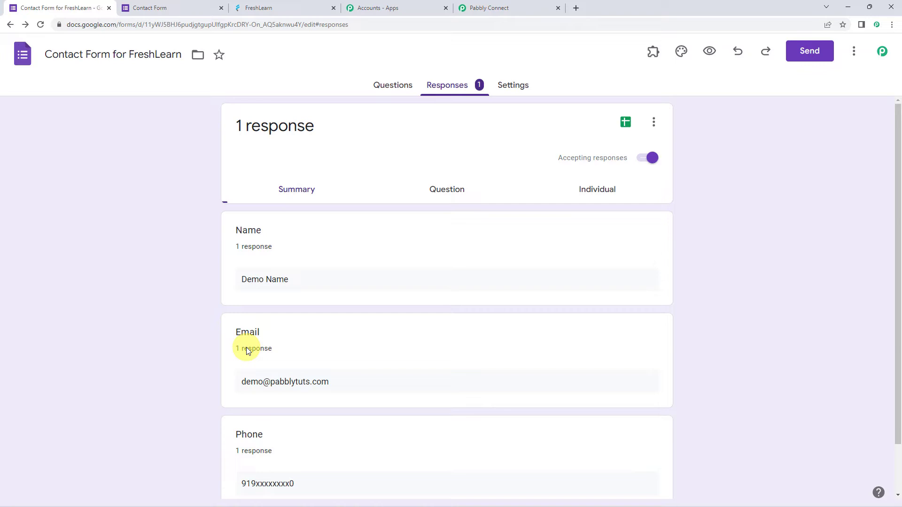
{"action": "left_click", "coordinate": [654, 123]}
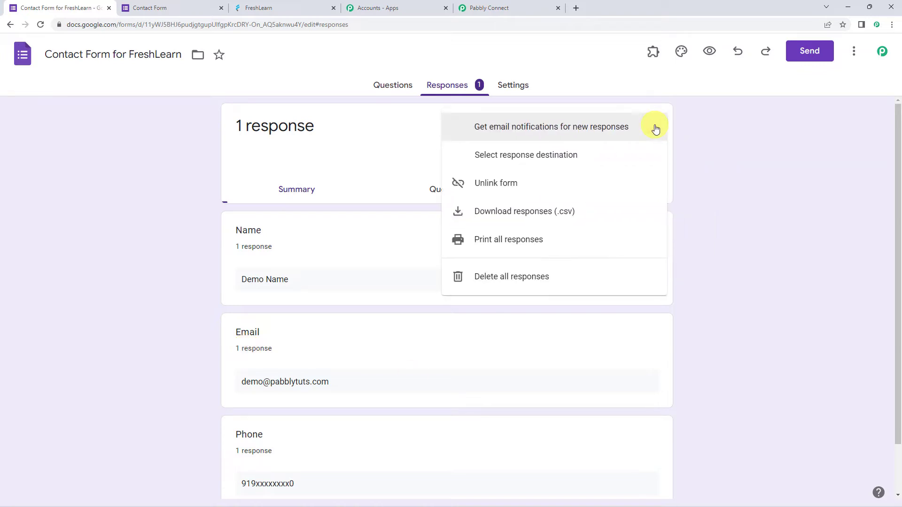
{"action": "left_click", "coordinate": [560, 160]}
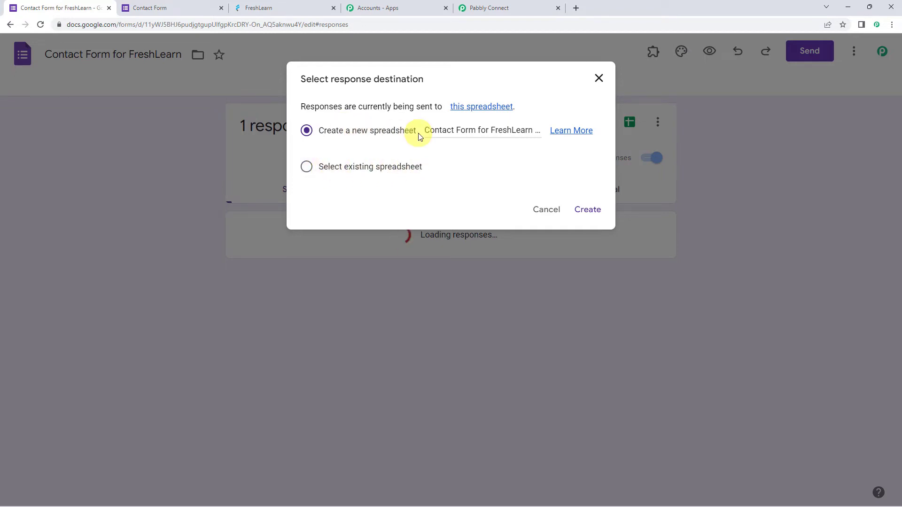
{"action": "left_click", "coordinate": [438, 131]}
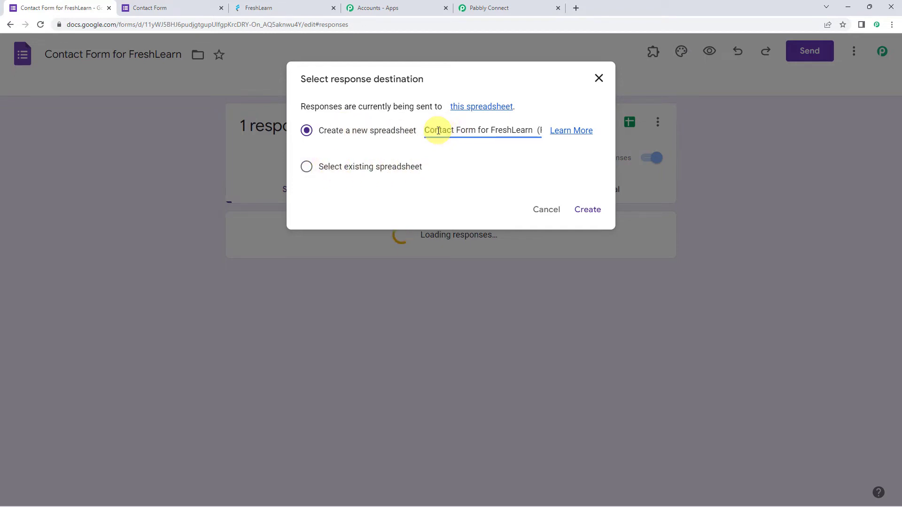
{"action": "key", "text": "Right"}
{"action": "key", "text": "Right"}
{"action": "key", "text": "Right"}
{"action": "key", "text": "Right"}
{"action": "key", "text": "Right"}
{"action": "key", "text": "Right"}
{"action": "key", "text": "Right"}
{"action": "key", "text": "Right"}
{"action": "key", "text": "Right"}
{"action": "key", "text": "Right"}
{"action": "key", "text": "Right"}
{"action": "key", "text": "Right"}
{"action": "key", "text": "Right"}
{"action": "key", "text": "Right"}
{"action": "key", "text": "Right"}
{"action": "key", "text": "Right"}
{"action": "key", "text": "Right"}
{"action": "key", "text": "Right"}
{"action": "key", "text": "Right"}
{"action": "key", "text": "Right"}
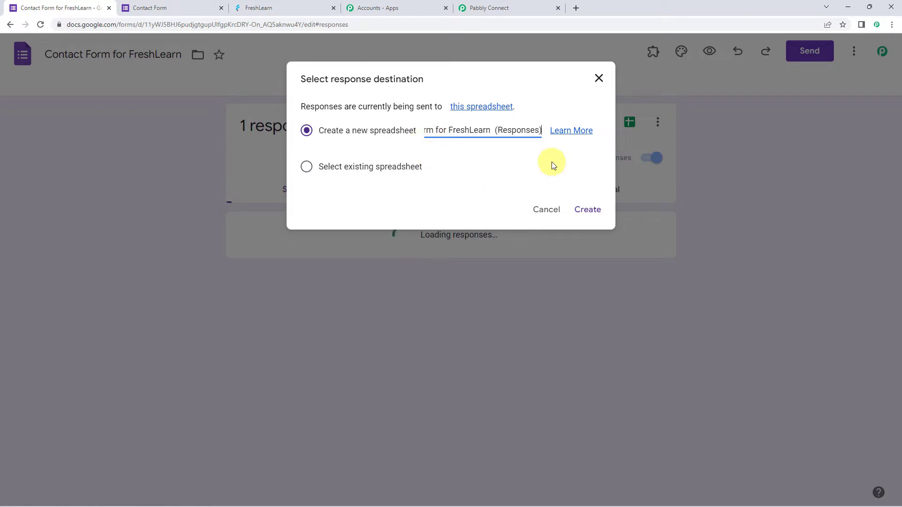
{"action": "left_click", "coordinate": [588, 210]}
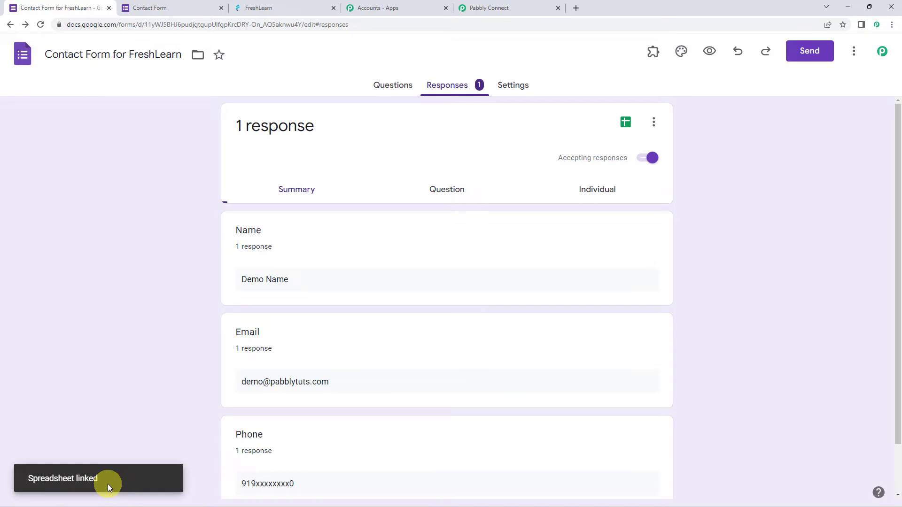
{"action": "left_click", "coordinate": [626, 123]}
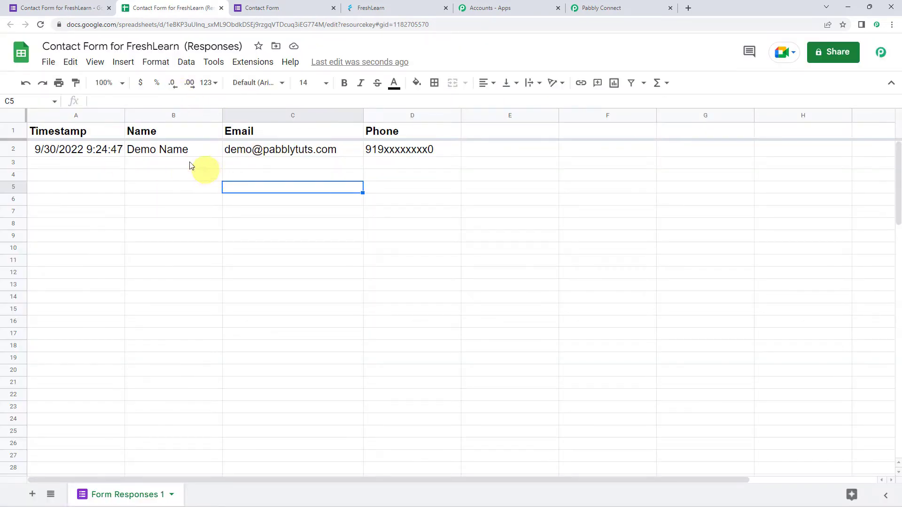
- Check the submitted test response's name, email and phone cells in the response spreadsheet
{"action": "left_click", "coordinate": [170, 156]}
{"action": "left_click", "coordinate": [308, 151]}
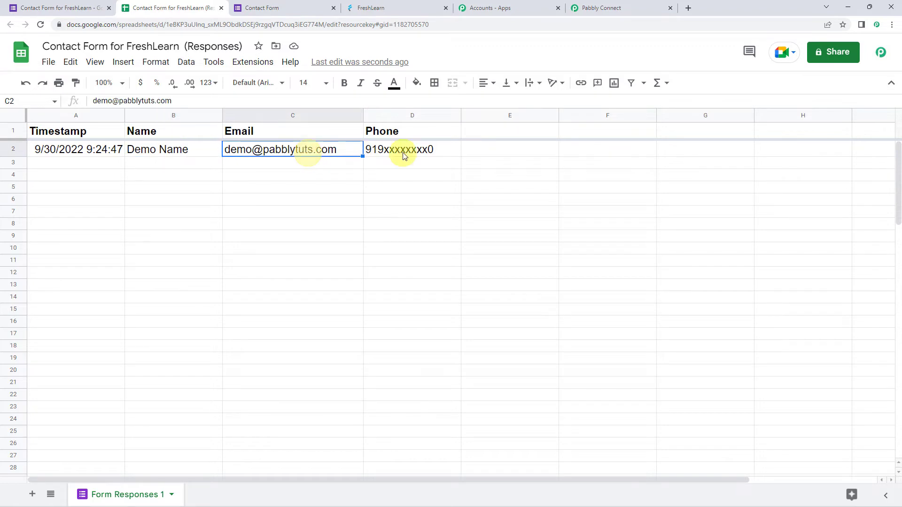
{"action": "left_click", "coordinate": [402, 151]}
{"action": "left_click", "coordinate": [266, 186]}
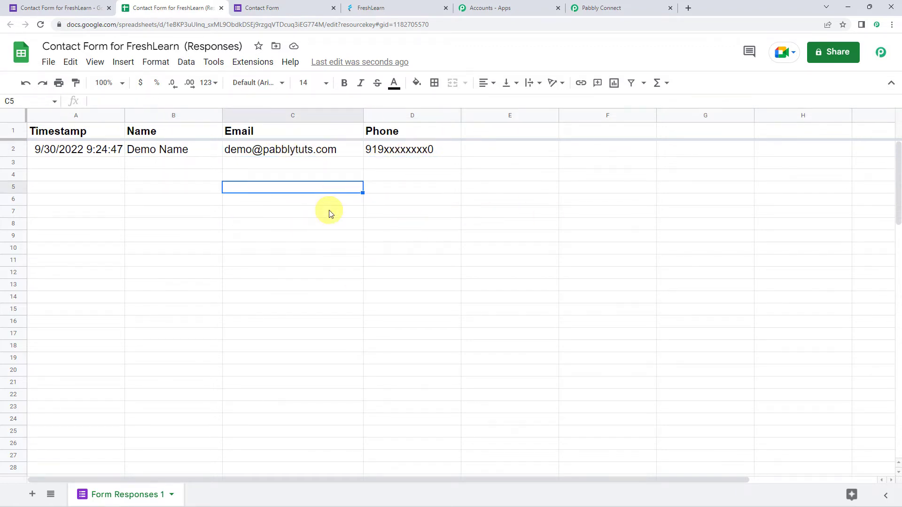
- Search the Google Workspace Marketplace for the Pabbly Connect Webhooks add-on, check whether it is installed, and close the marketplace
{"action": "left_click", "coordinate": [252, 62]}
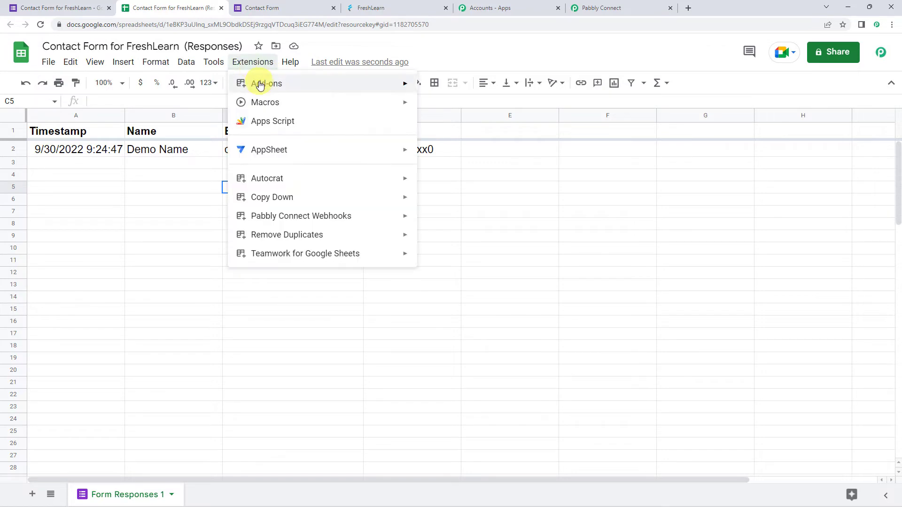
{"action": "mouse_move", "coordinate": [263, 84]}
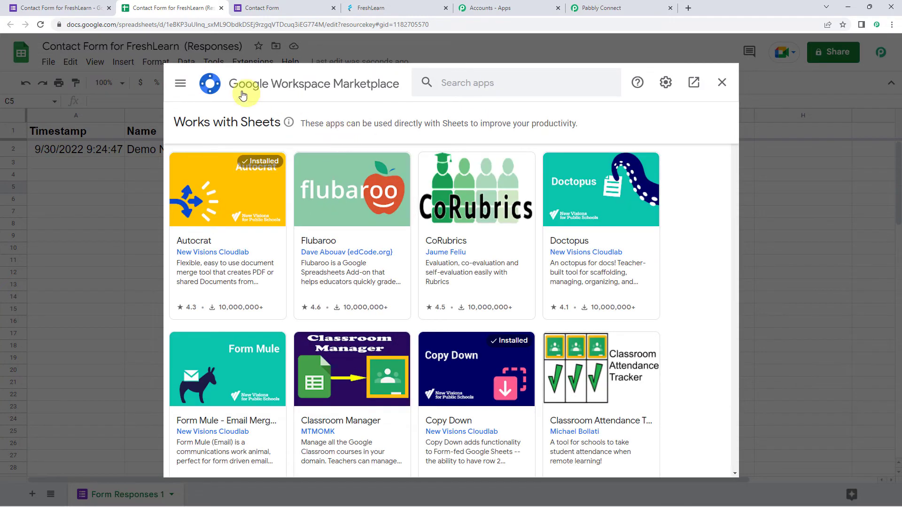
{"action": "left_click", "coordinate": [490, 86]}
{"action": "type", "text": "p"}
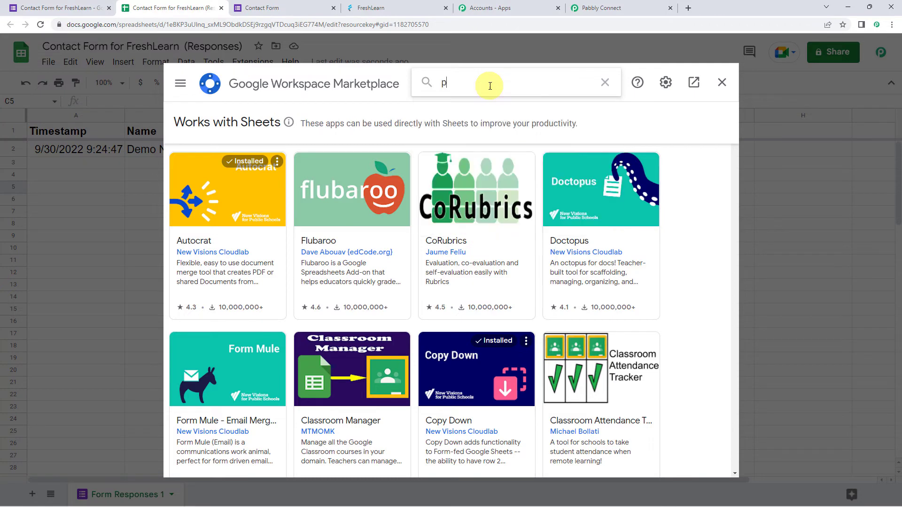
{"action": "type", "text": "abb"}
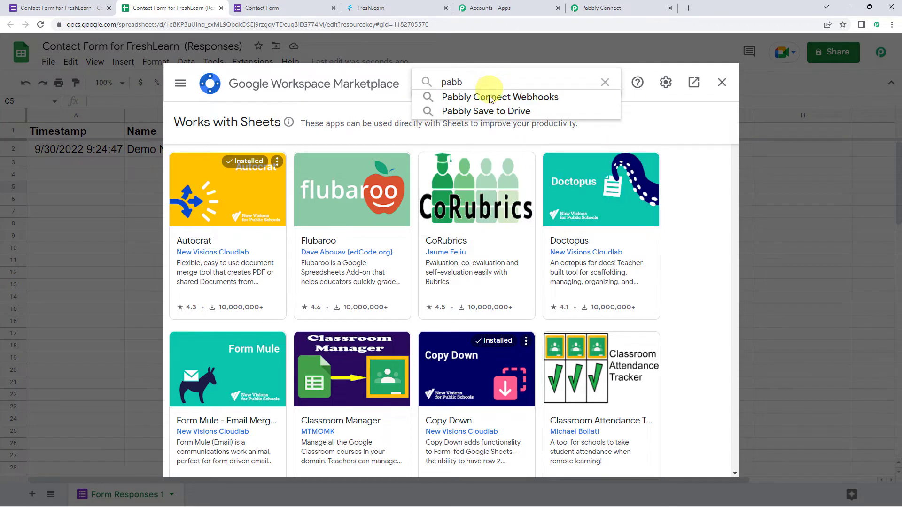
{"action": "left_click", "coordinate": [489, 98]}
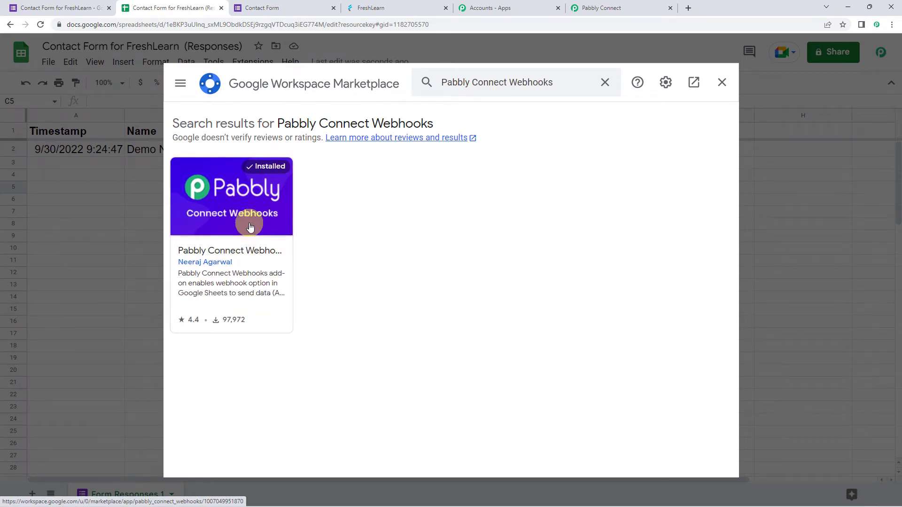
{"action": "left_click", "coordinate": [722, 85]}
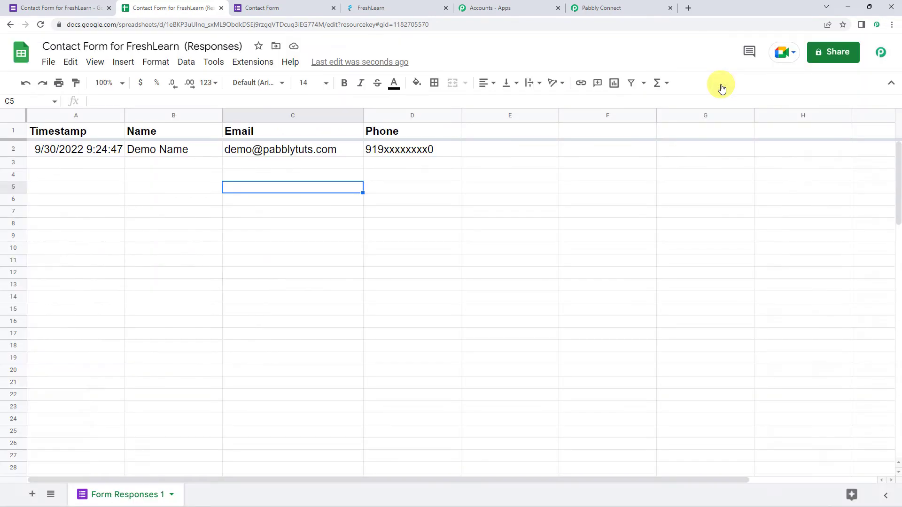
- Reload the response spreadsheet and open the Initial Setup of the Pabbly Connect Webhooks add-on
{"action": "left_click", "coordinate": [40, 23]}
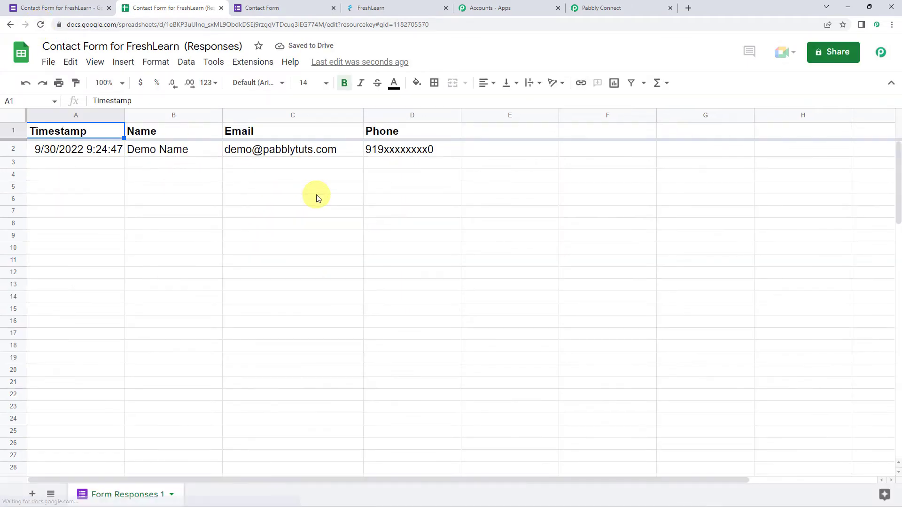
{"action": "left_click", "coordinate": [248, 65]}
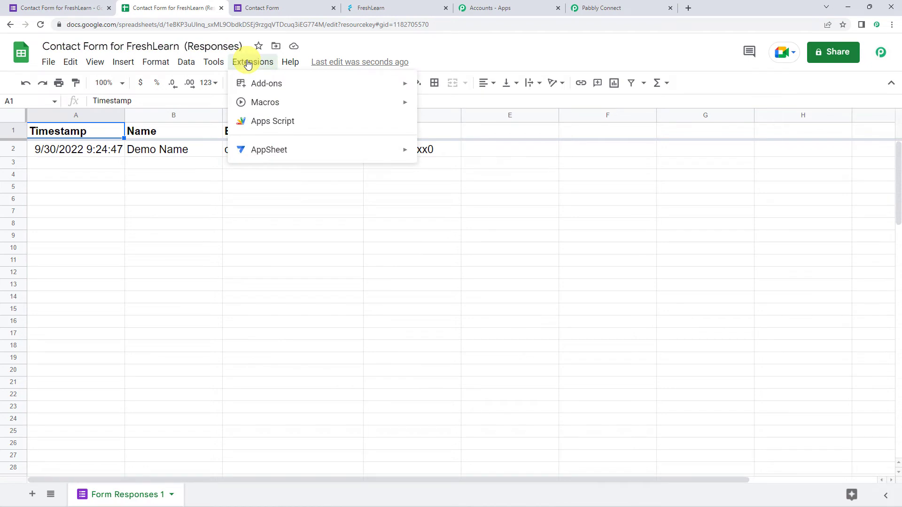
{"action": "mouse_move", "coordinate": [249, 216]}
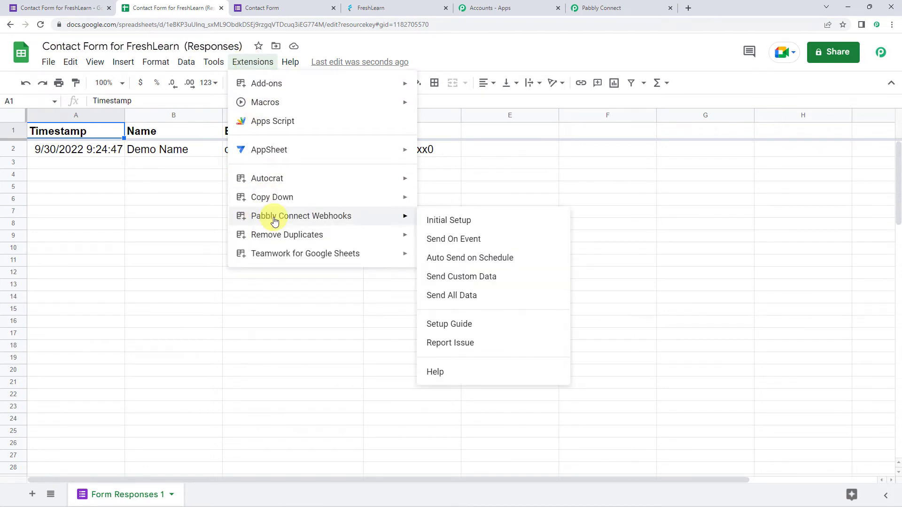
{"action": "left_click", "coordinate": [447, 220]}
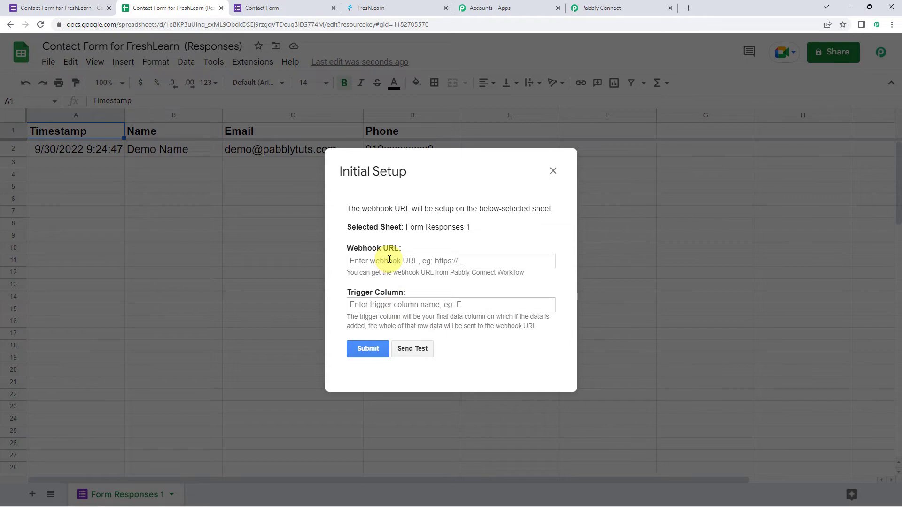
- Copy the trigger's webhook URL from the Pabbly Connect workflow and paste it as the Webhook URL in the spreadsheet's Initial Setup
{"action": "left_click", "coordinate": [601, 7]}
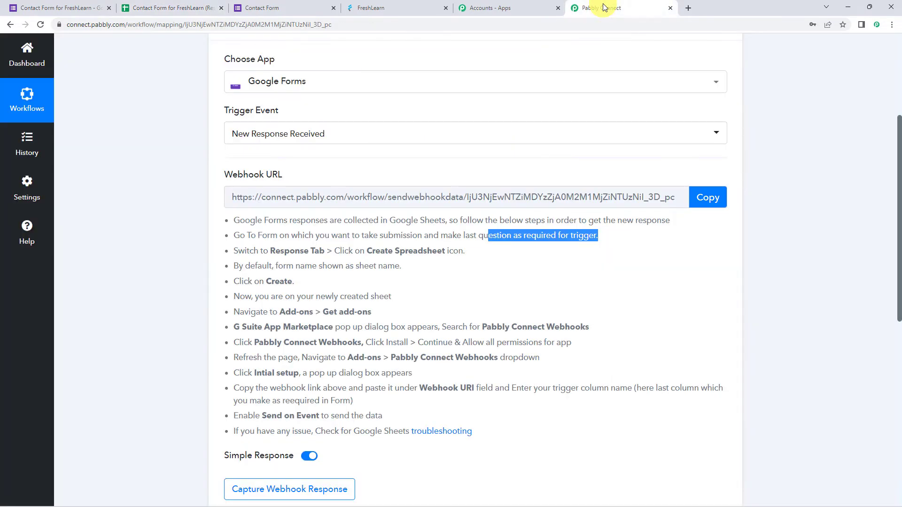
{"action": "left_click", "coordinate": [707, 197]}
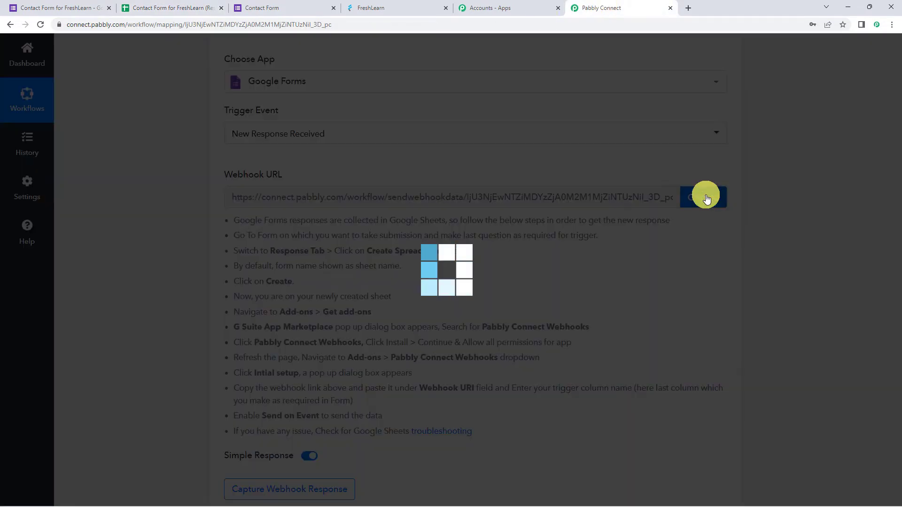
{"action": "left_click", "coordinate": [193, 5]}
{"action": "right_click", "coordinate": [395, 260]}
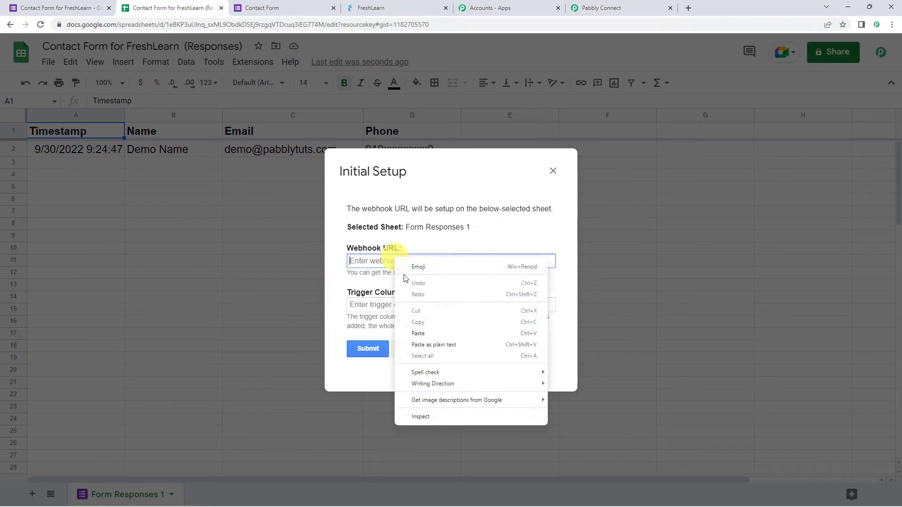
{"action": "left_click", "coordinate": [418, 333]}
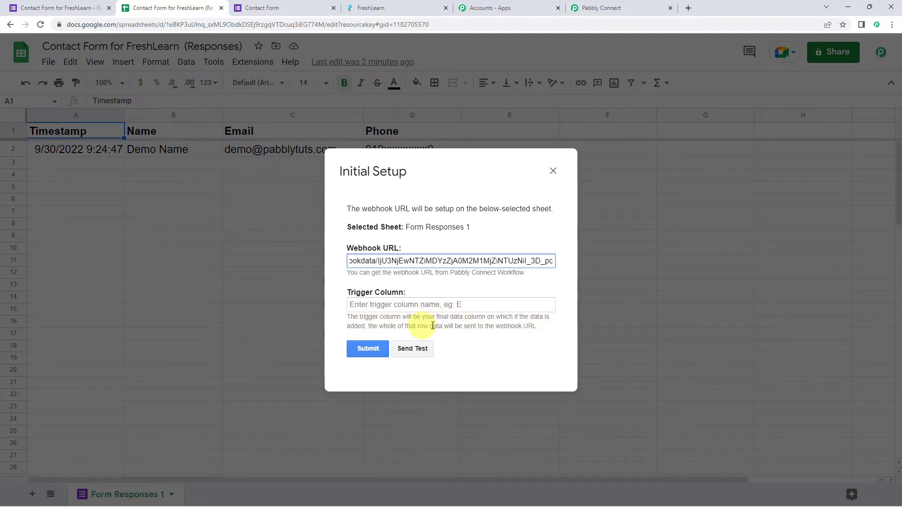
- Read the trigger column note and set the trigger column to D, the final data column
{"action": "left_click_drag", "start_coordinate": [463, 326], "coordinate": [553, 328]}
{"action": "left_click", "coordinate": [551, 327]}
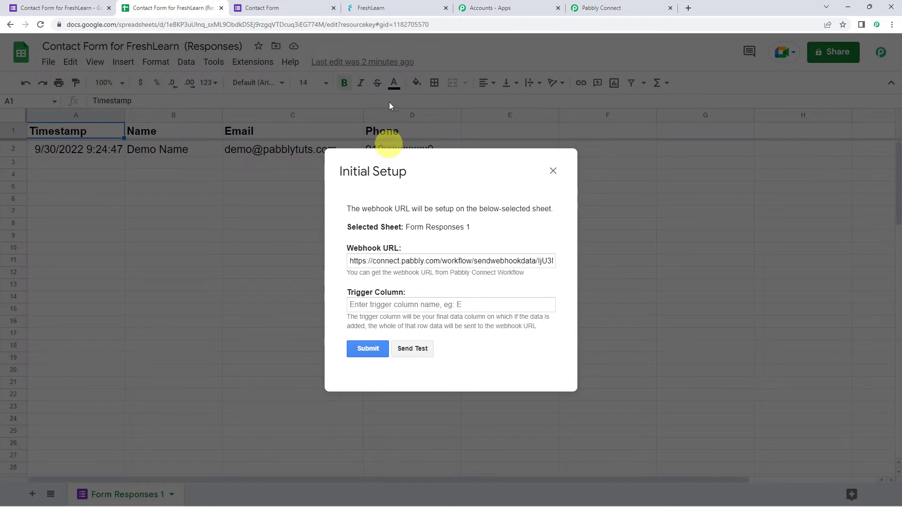
{"action": "left_click", "coordinate": [394, 305]}
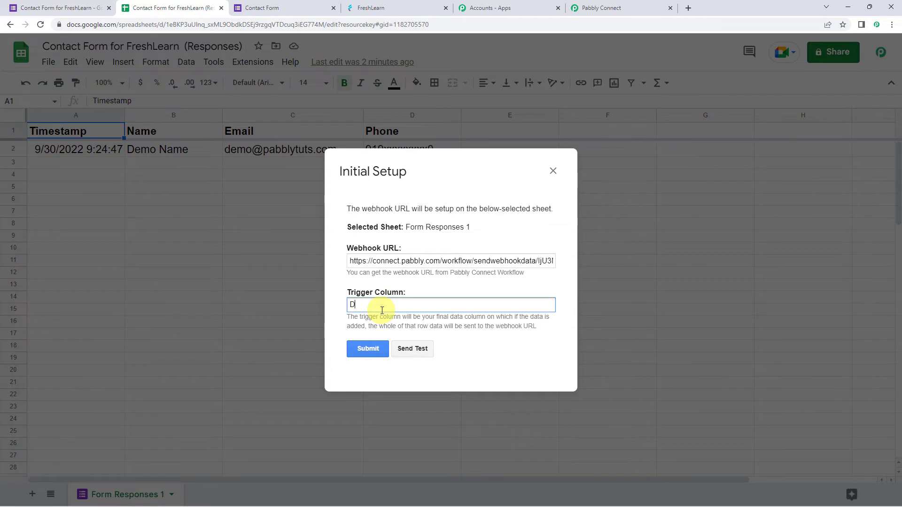
- Send test data to the webhook, submit the Initial Setup configuration and close the dialog
{"action": "left_click", "coordinate": [417, 354]}
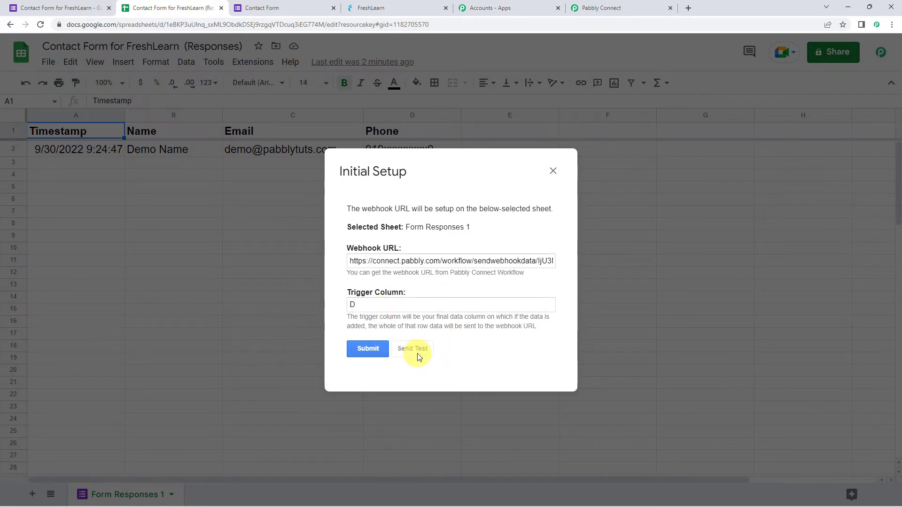
{"action": "left_click_drag", "start_coordinate": [347, 336], "coordinate": [432, 351]}
{"action": "left_click", "coordinate": [431, 351]}
{"action": "left_click", "coordinate": [368, 316]}
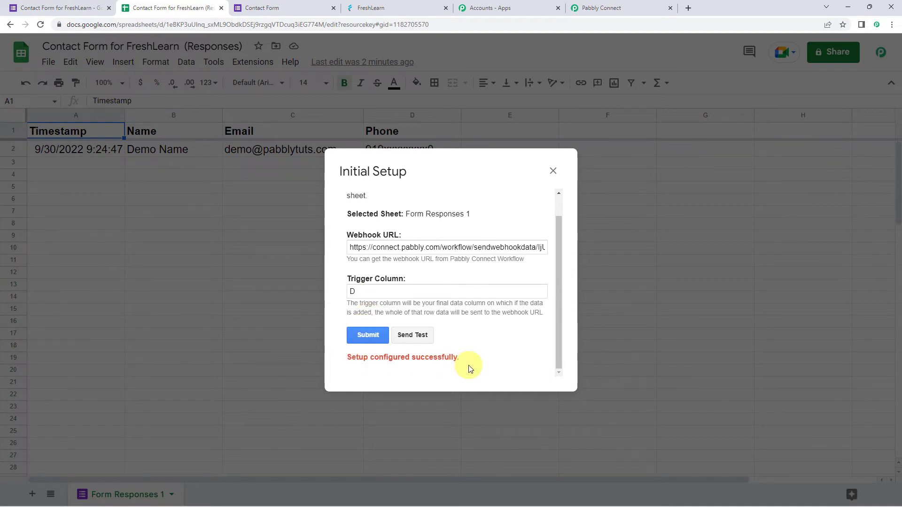
{"action": "left_click", "coordinate": [553, 171]}
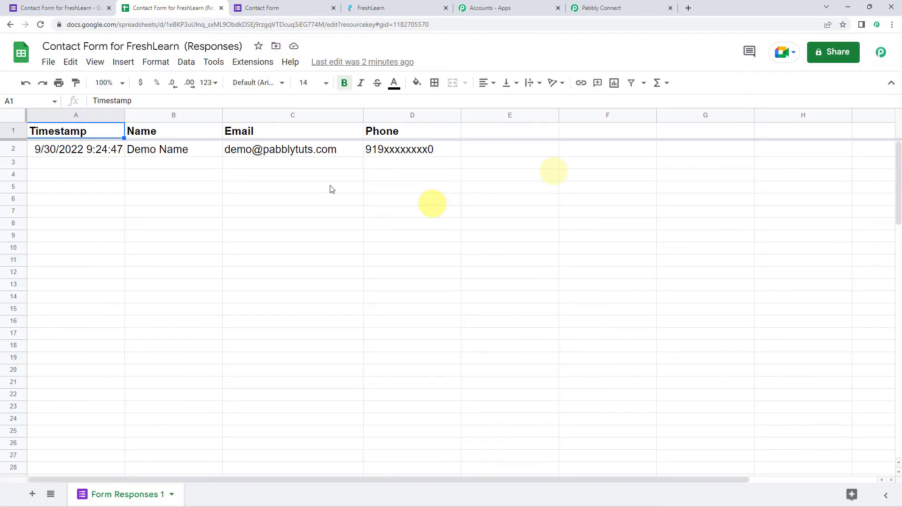
- Enable Send On Event for the Pabbly Connect Webhooks add-on, check the setting, and switch back to the Pabbly Connect workflow
{"action": "left_click", "coordinate": [245, 62]}
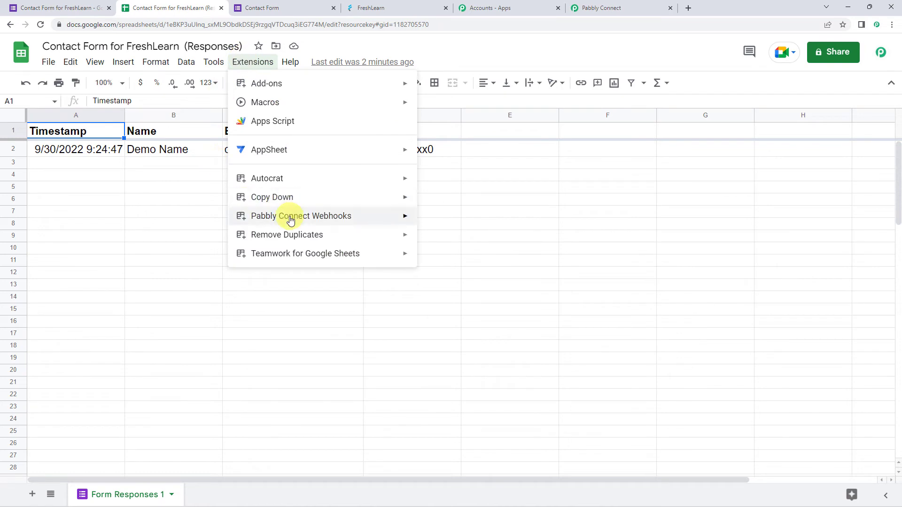
{"action": "mouse_move", "coordinate": [291, 221]}
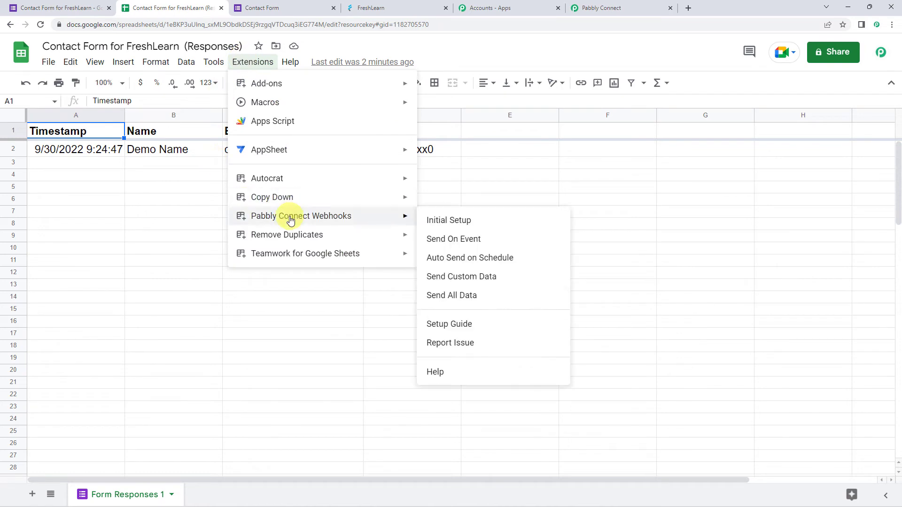
{"action": "left_click", "coordinate": [476, 240]}
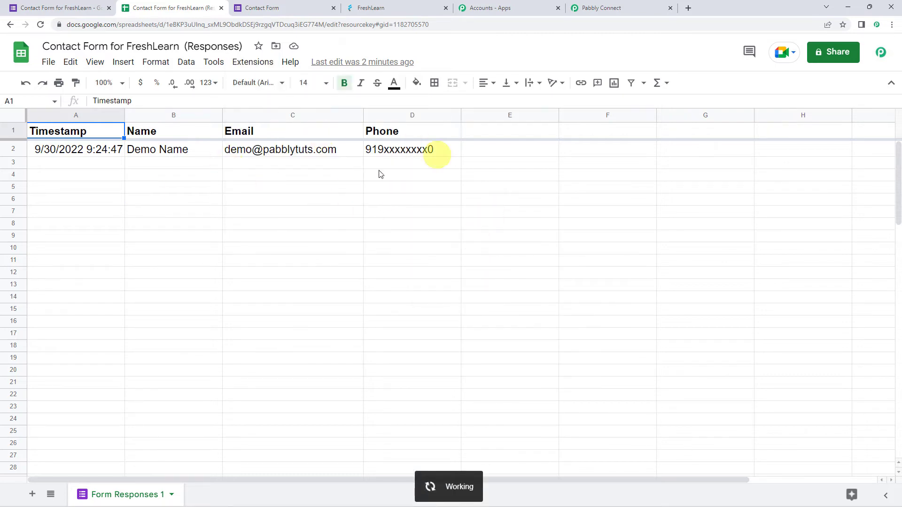
{"action": "left_click", "coordinate": [254, 62]}
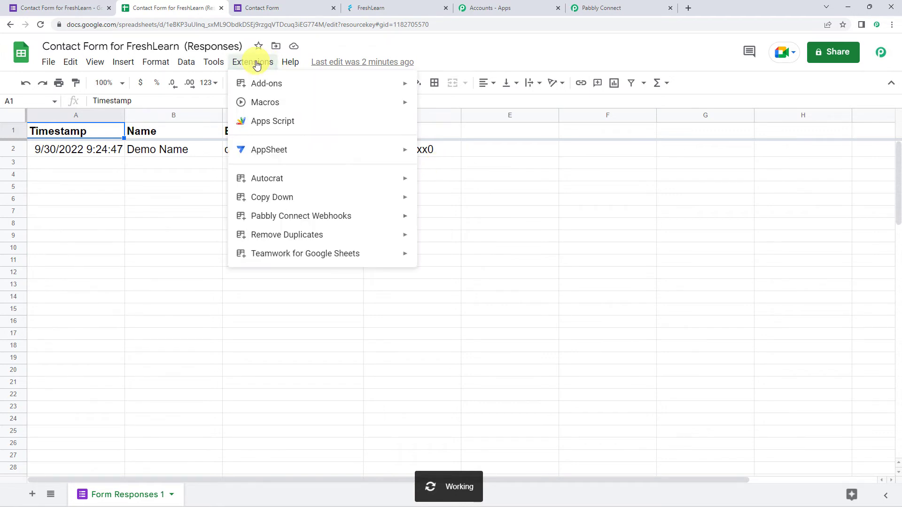
{"action": "mouse_move", "coordinate": [404, 216]}
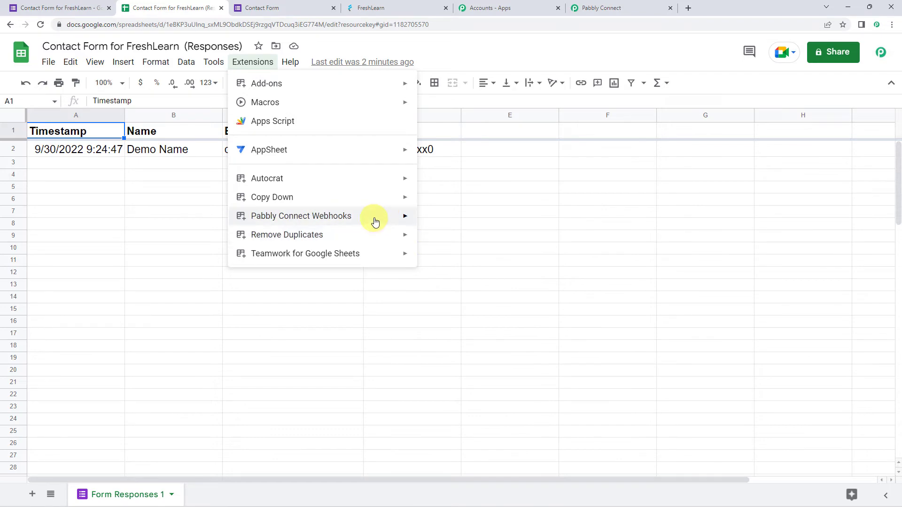
{"action": "mouse_move", "coordinate": [374, 221]}
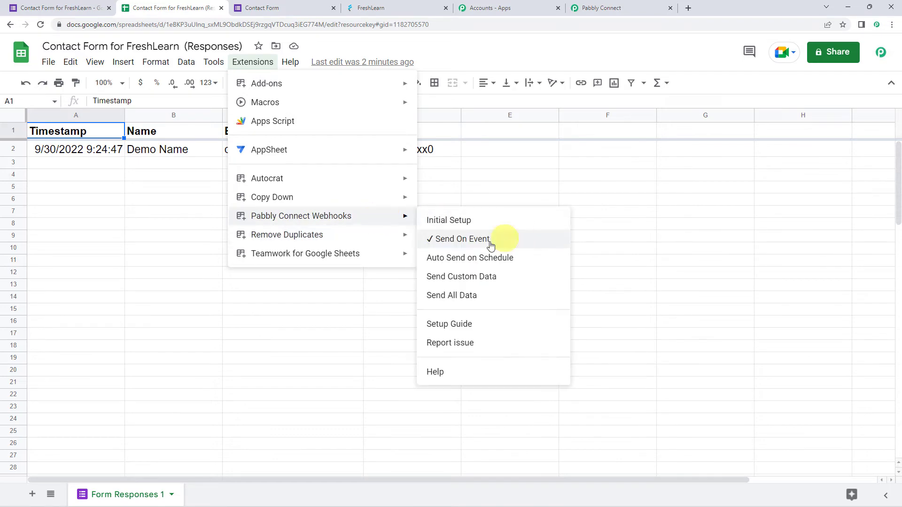
{"action": "left_click", "coordinate": [652, 224]}
{"action": "left_click", "coordinate": [628, 7]}
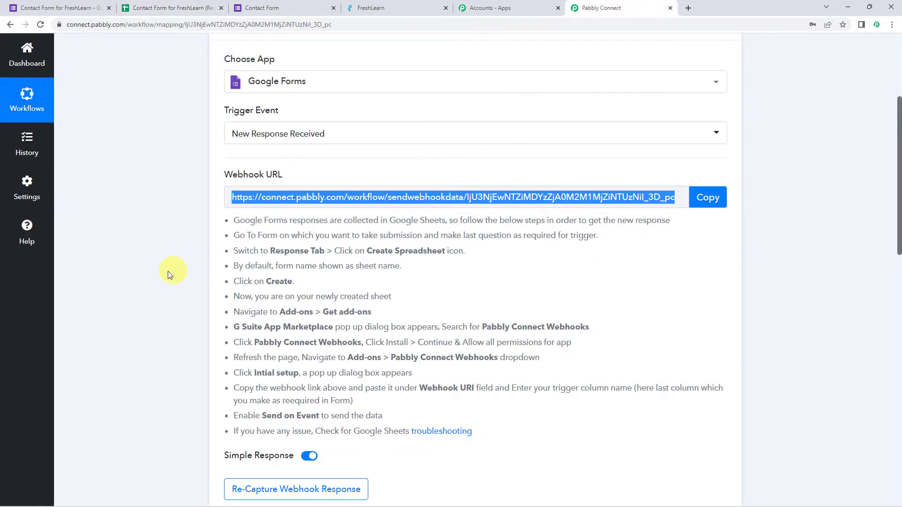
- Review the captured webhook response, checking the name, email and phone values received from Google Forms
{"action": "scroll", "coordinate": [168, 271], "scroll_direction": "down", "scroll_amount": 9}
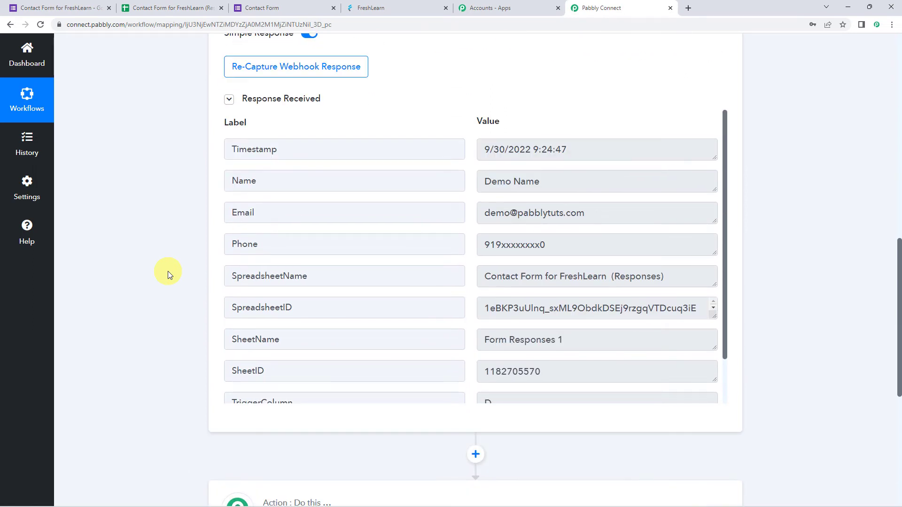
{"action": "left_click", "coordinate": [557, 187]}
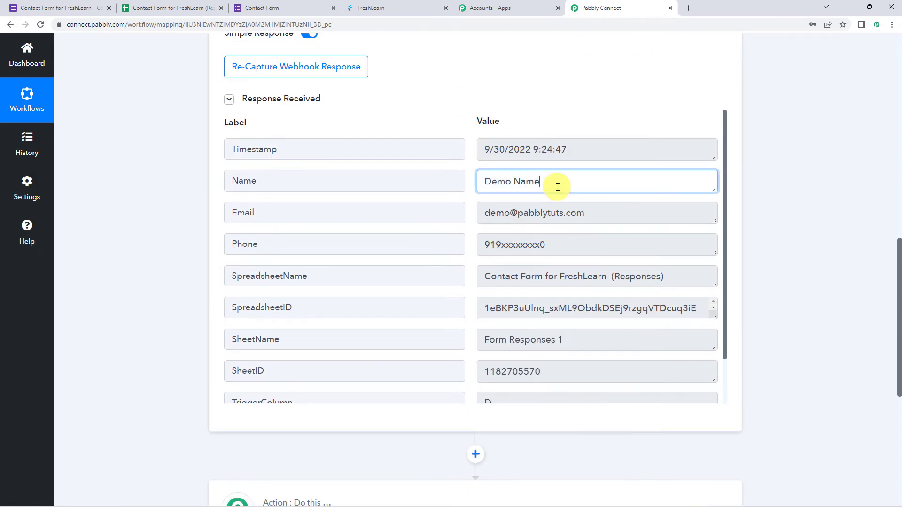
{"action": "left_click", "coordinate": [602, 214]}
{"action": "left_click", "coordinate": [586, 248]}
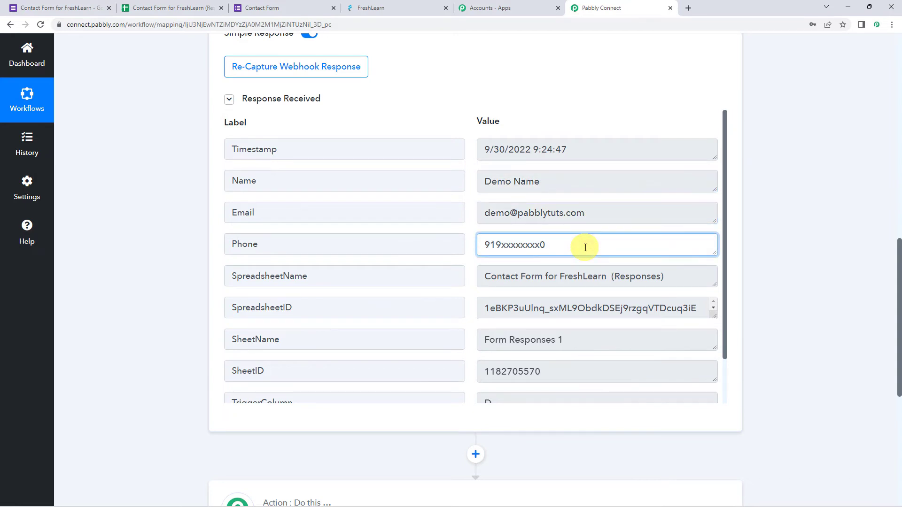
{"action": "scroll", "coordinate": [583, 273], "scroll_direction": "down", "scroll_amount": 1}
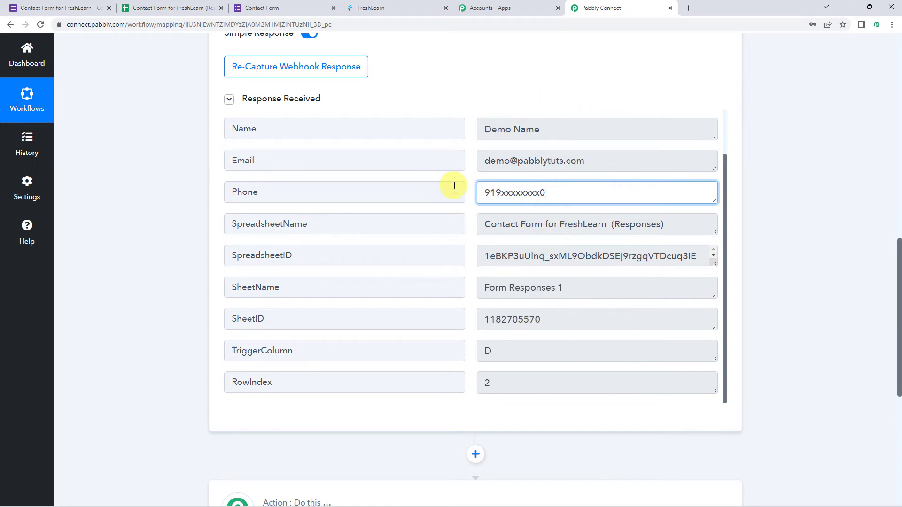
- Set the workflow's second step to the FreshLearn app with Create Member as the action event
{"action": "scroll", "coordinate": [114, 254], "scroll_direction": "down", "scroll_amount": 7}
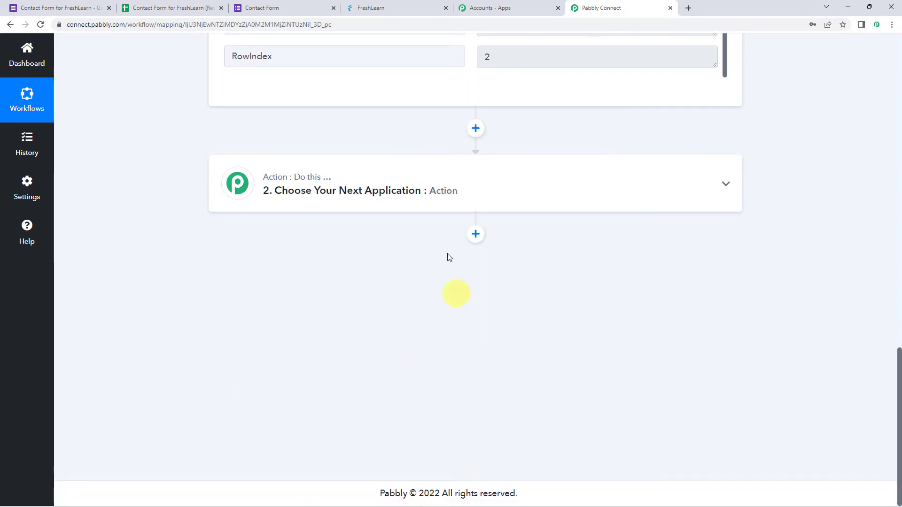
{"action": "left_click", "coordinate": [459, 187]}
{"action": "left_click", "coordinate": [337, 250]}
{"action": "type", "text": "f"}
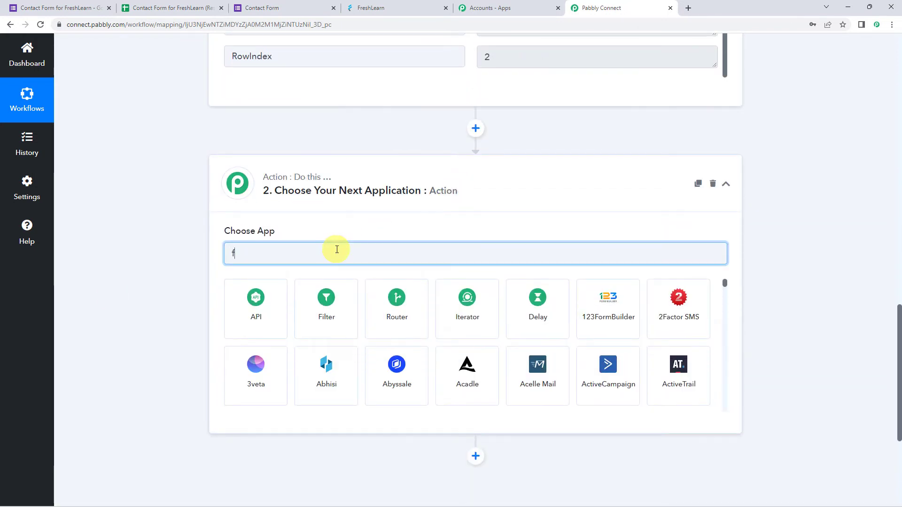
{"action": "type", "text": "resh"}
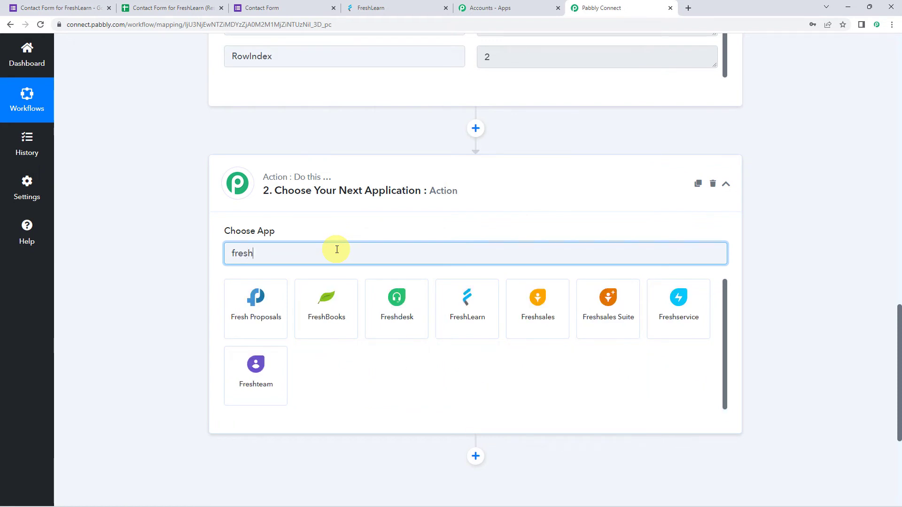
{"action": "type", "text": "l"}
{"action": "left_click", "coordinate": [249, 317]}
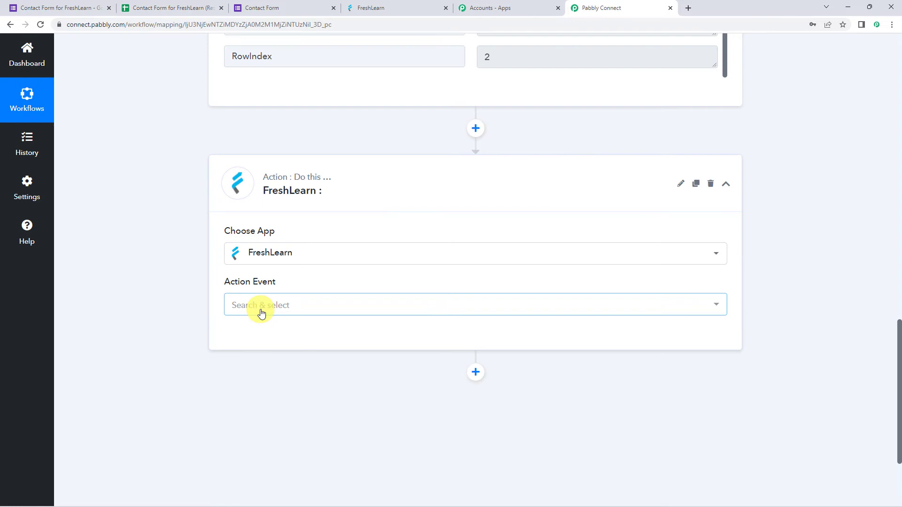
{"action": "left_click", "coordinate": [262, 312]}
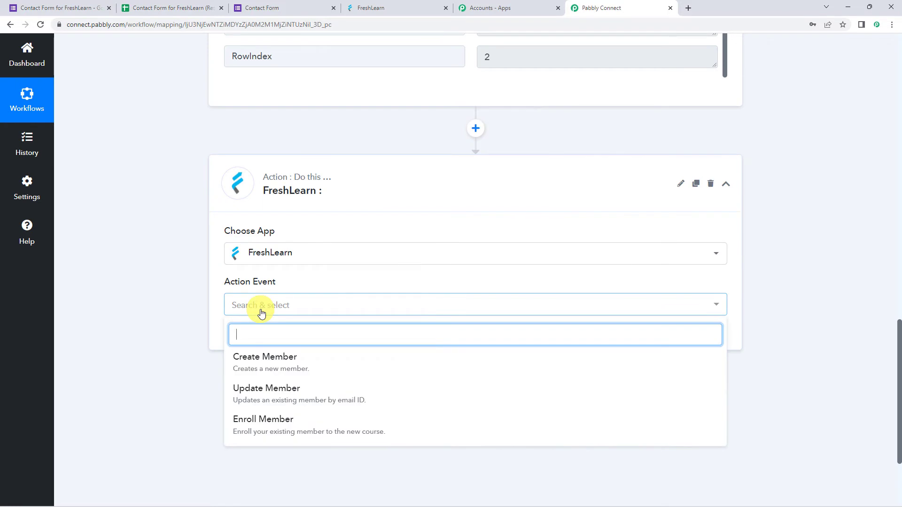
{"action": "left_click", "coordinate": [264, 359]}
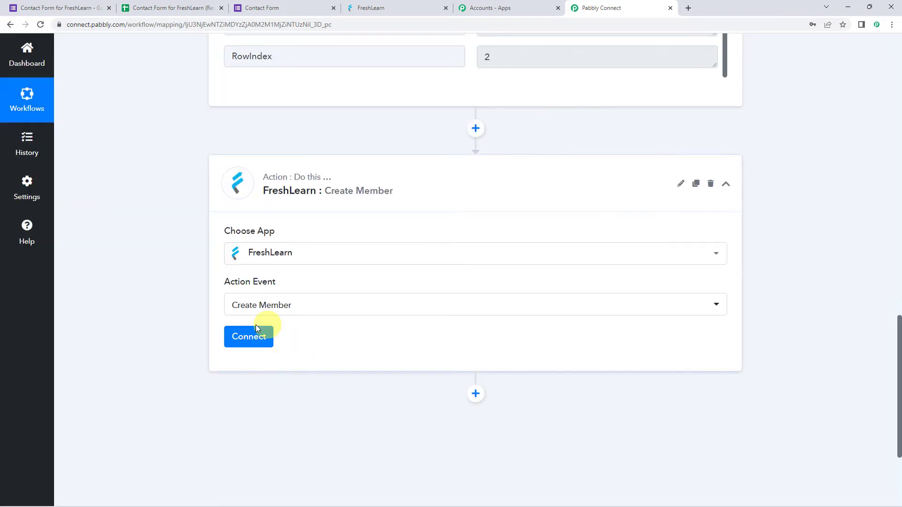
- Start a new FreshLearn connection and copy the admin user's API key from FreshLearn's admin settings
{"action": "left_click", "coordinate": [247, 336]}
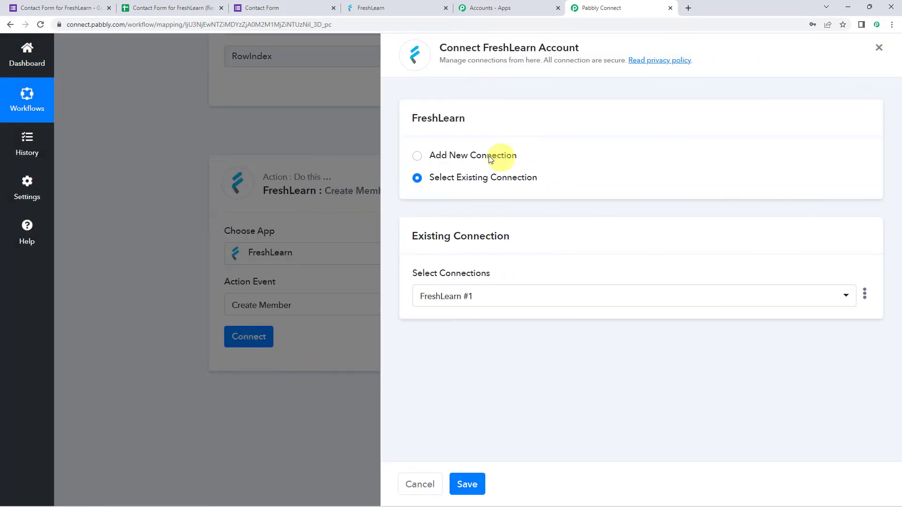
{"action": "left_click", "coordinate": [486, 158]}
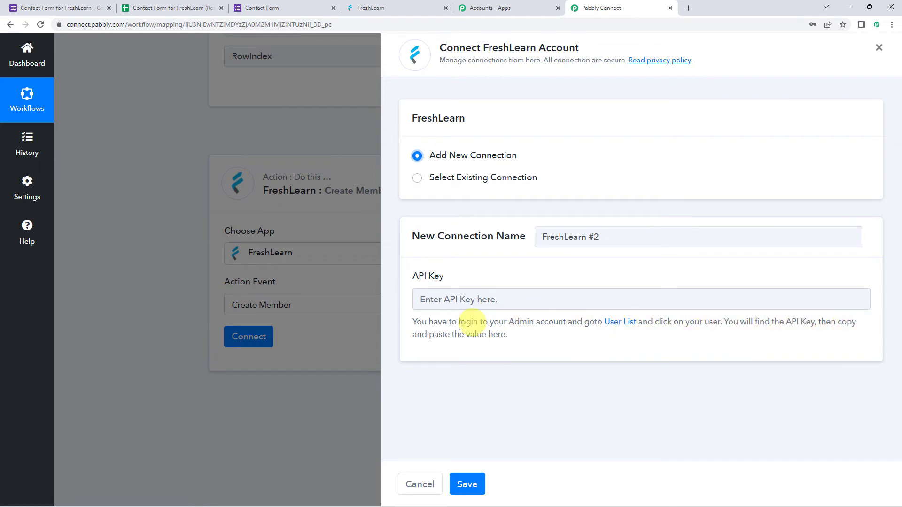
{"action": "left_click", "coordinate": [614, 324]}
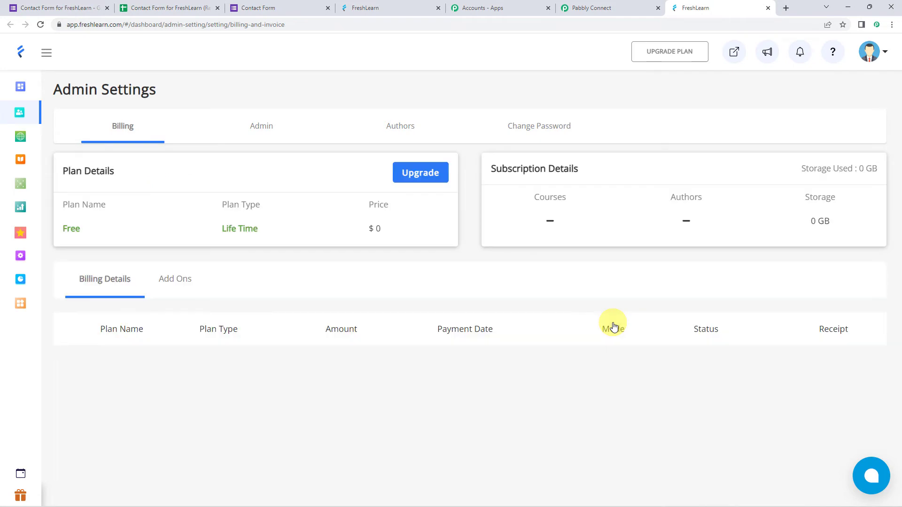
{"action": "left_click", "coordinate": [258, 134]}
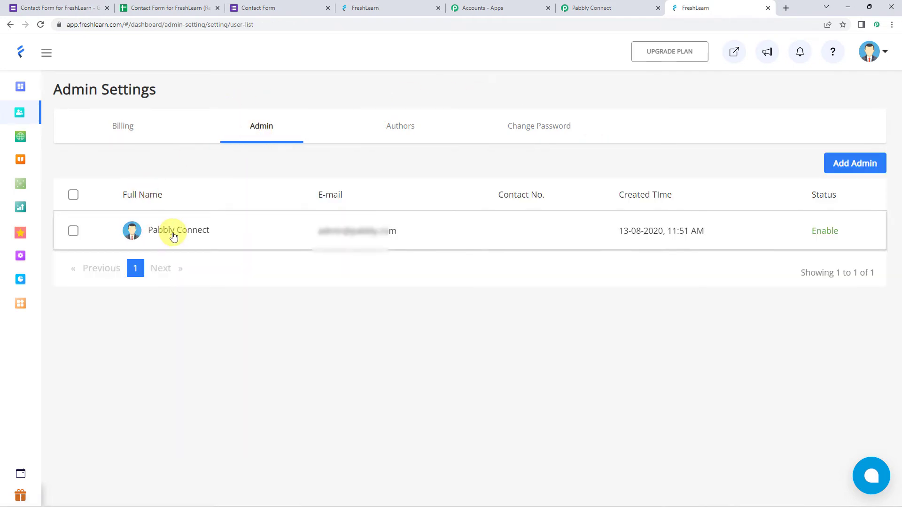
{"action": "left_click", "coordinate": [173, 236]}
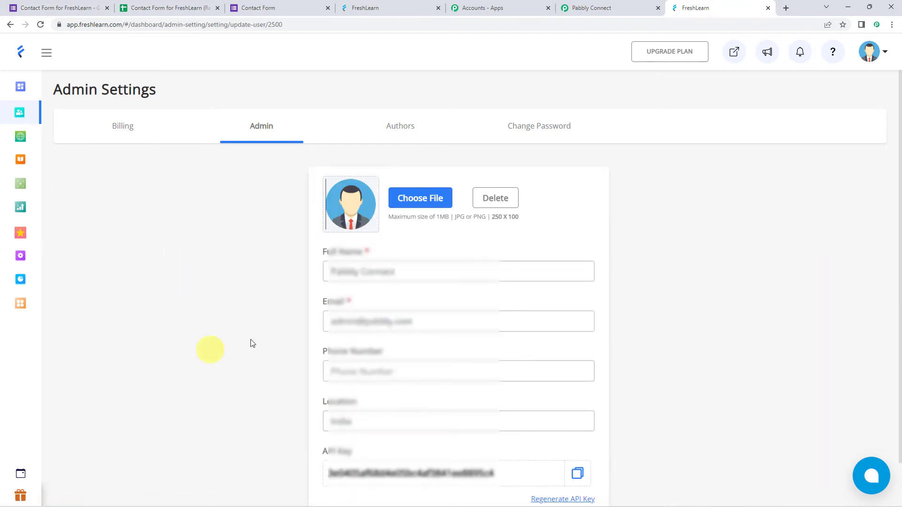
{"action": "scroll", "coordinate": [226, 301], "scroll_direction": "down", "scroll_amount": 1}
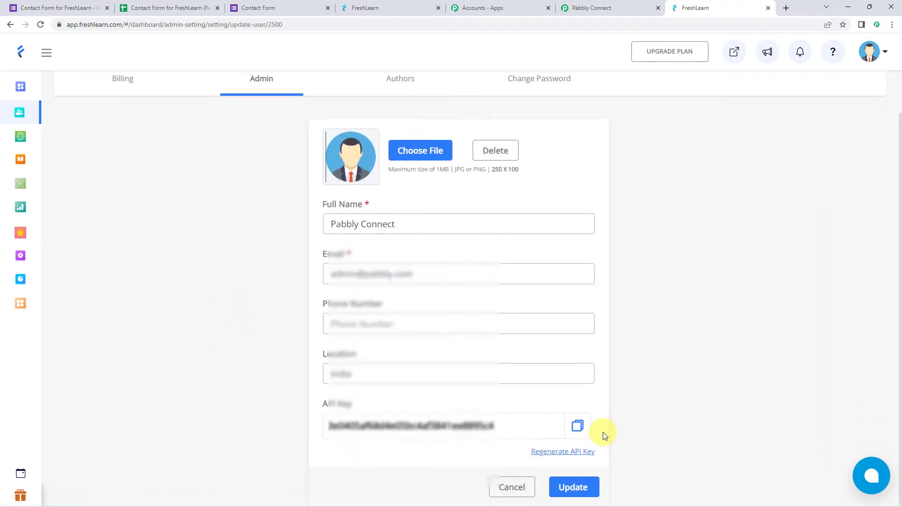
{"action": "left_click", "coordinate": [581, 431]}
- Return to the Pabbly Connect workflow, paste the API key into the new FreshLearn connection and save it
{"action": "left_click", "coordinate": [611, 8]}
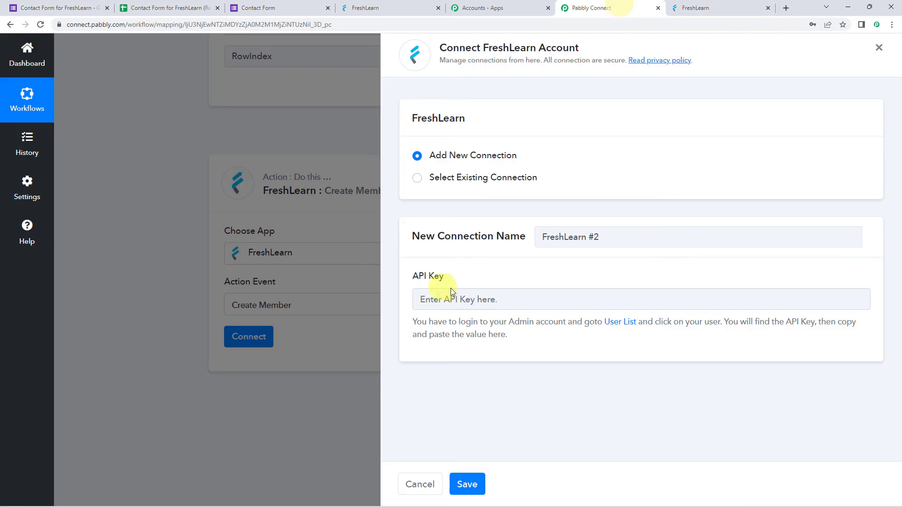
{"action": "right_click", "coordinate": [456, 299]}
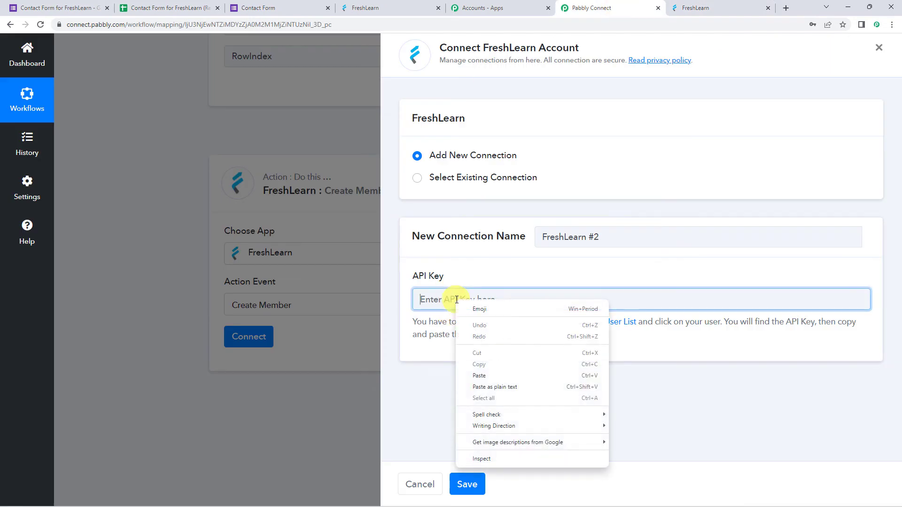
{"action": "left_click", "coordinate": [479, 374]}
{"action": "left_click", "coordinate": [467, 484]}
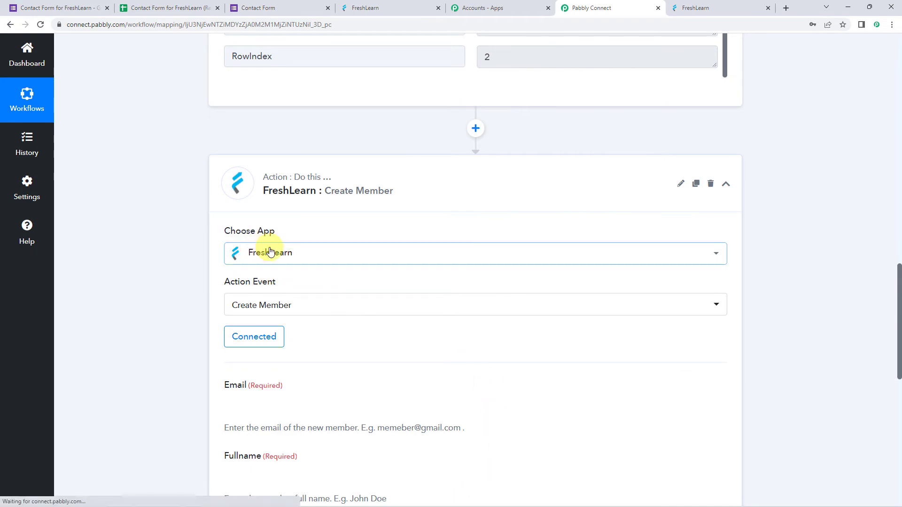
- Map the member's Email field to the Email value from the Google Forms response
{"action": "scroll", "coordinate": [439, 314], "scroll_direction": "down", "scroll_amount": 5}
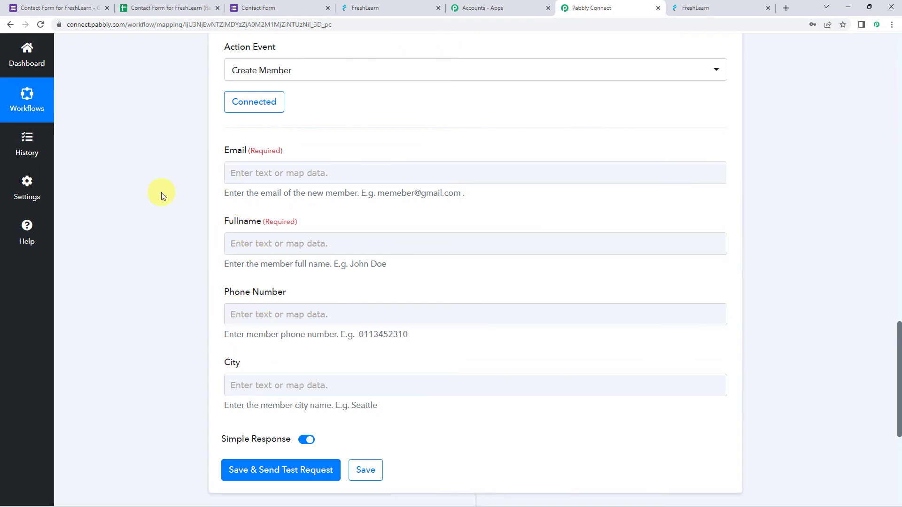
{"action": "scroll", "coordinate": [158, 221], "scroll_direction": "up", "scroll_amount": 10}
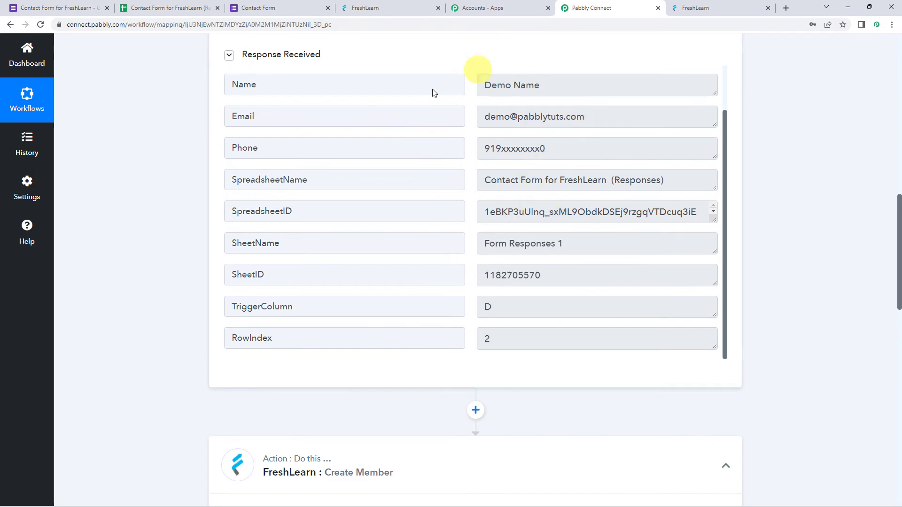
{"action": "scroll", "coordinate": [165, 170], "scroll_direction": "down", "scroll_amount": 10}
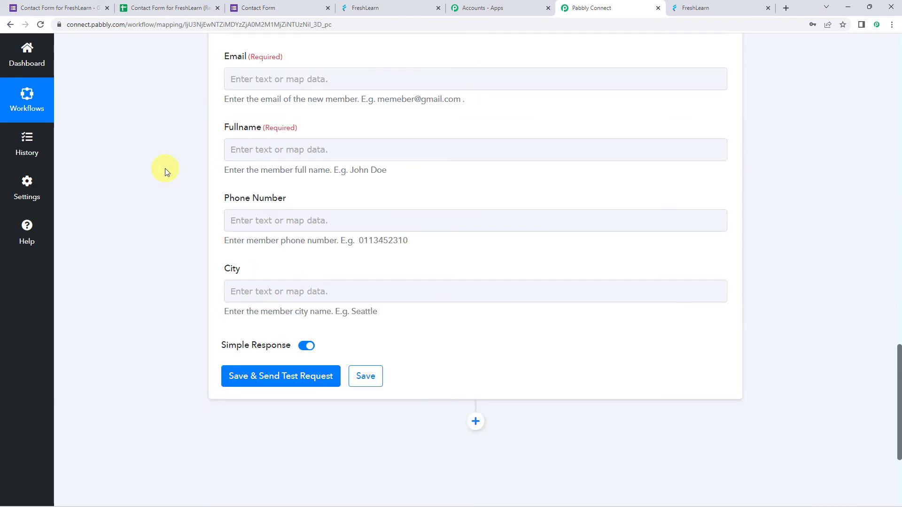
{"action": "scroll", "coordinate": [263, 179], "scroll_direction": "up", "scroll_amount": 2}
{"action": "left_click", "coordinate": [230, 172]}
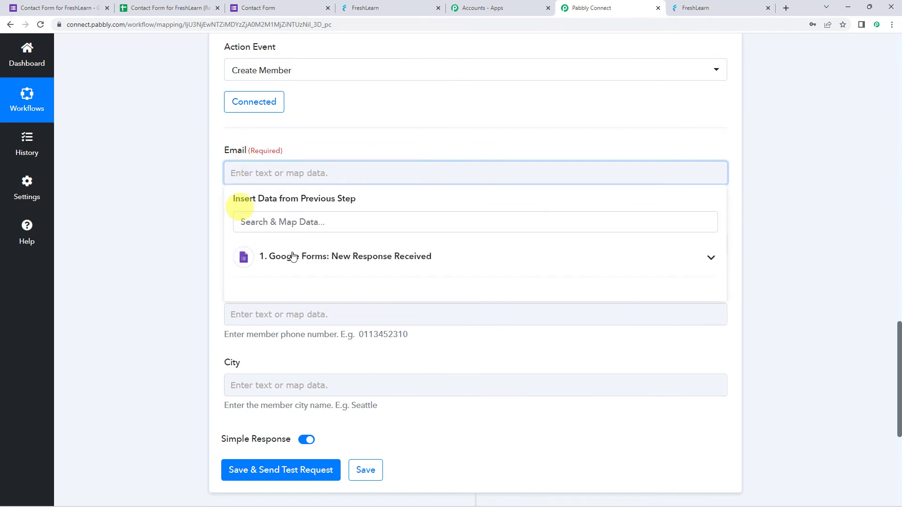
{"action": "left_click", "coordinate": [312, 257]}
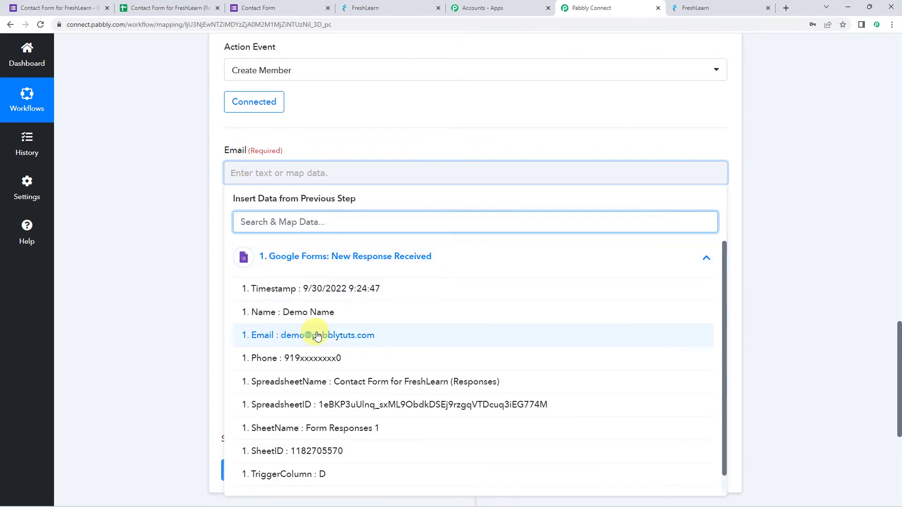
{"action": "left_click", "coordinate": [305, 339]}
{"action": "left_click", "coordinate": [197, 245]}
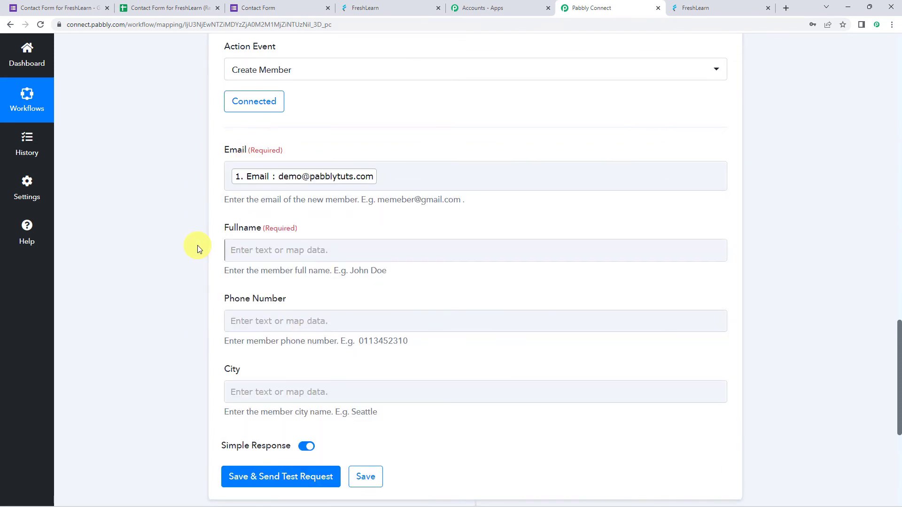
- Map Fullname to the Name value and Phone Number to the Phone value of the Google Forms response
{"action": "scroll", "coordinate": [197, 245], "scroll_direction": "down", "scroll_amount": 2}
{"action": "left_click", "coordinate": [251, 161]}
{"action": "left_click", "coordinate": [288, 238]}
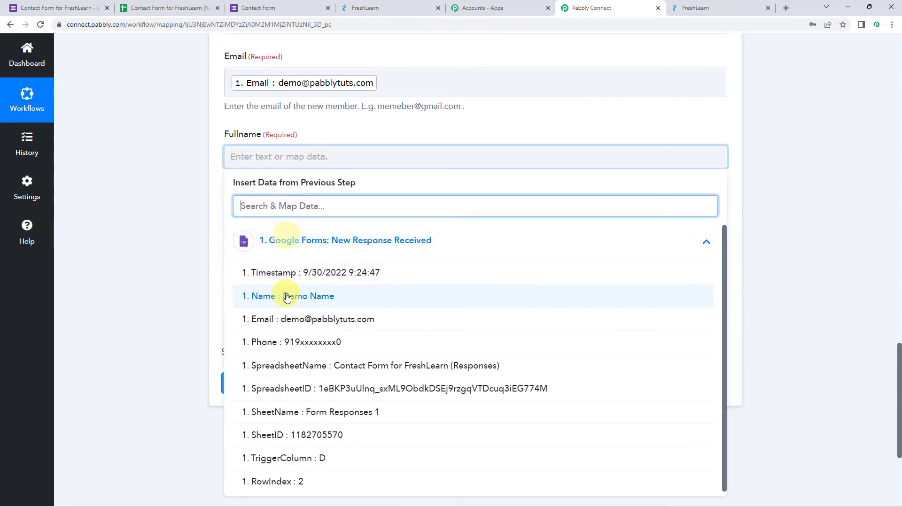
{"action": "left_click", "coordinate": [292, 350]}
{"action": "left_click", "coordinate": [187, 227]}
{"action": "left_click", "coordinate": [273, 244]}
{"action": "left_click", "coordinate": [298, 319]}
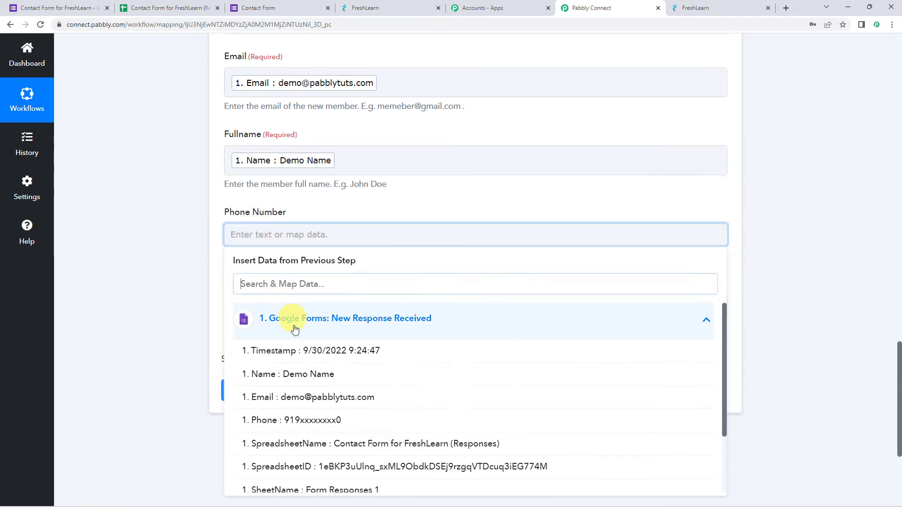
{"action": "left_click", "coordinate": [302, 421]}
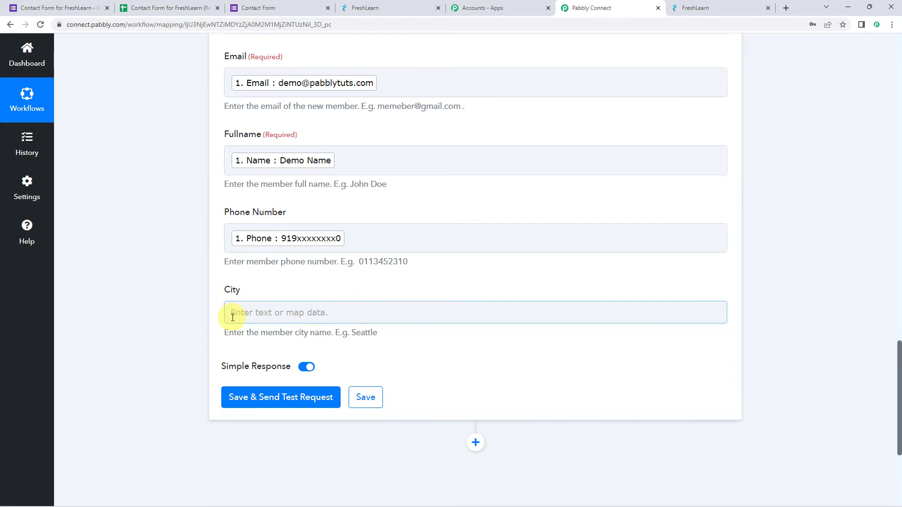
- Save the Create Member action with a test request and check the refreshed FreshLearn member list
{"action": "left_click", "coordinate": [290, 404]}
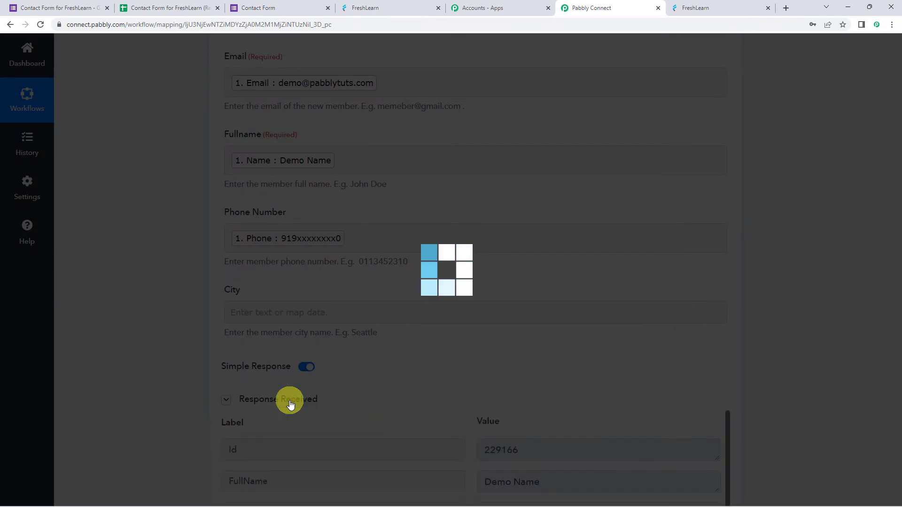
{"action": "scroll", "coordinate": [143, 308], "scroll_direction": "down", "scroll_amount": 5}
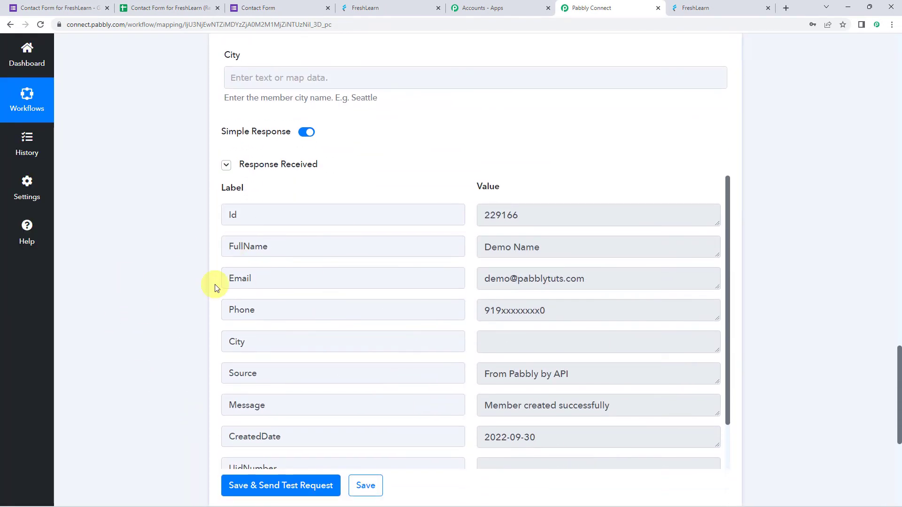
{"action": "left_click", "coordinate": [367, 8]}
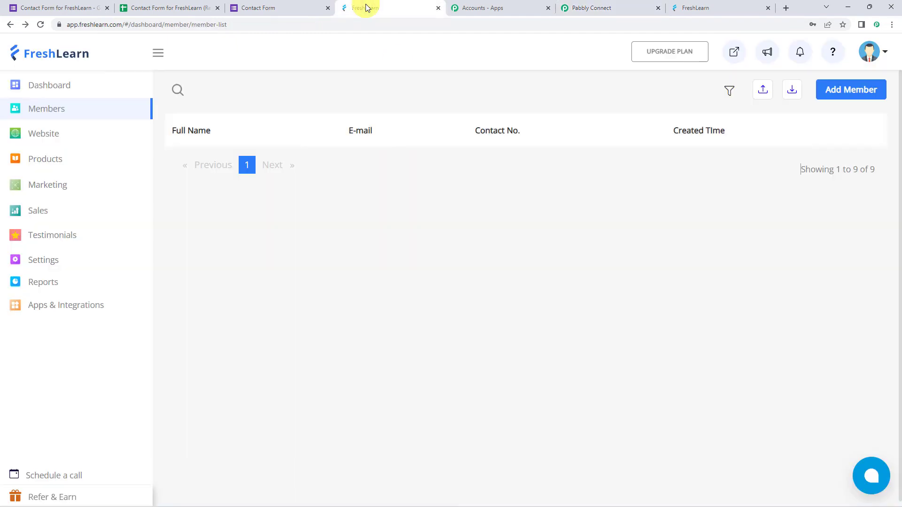
{"action": "left_click", "coordinate": [40, 26]}
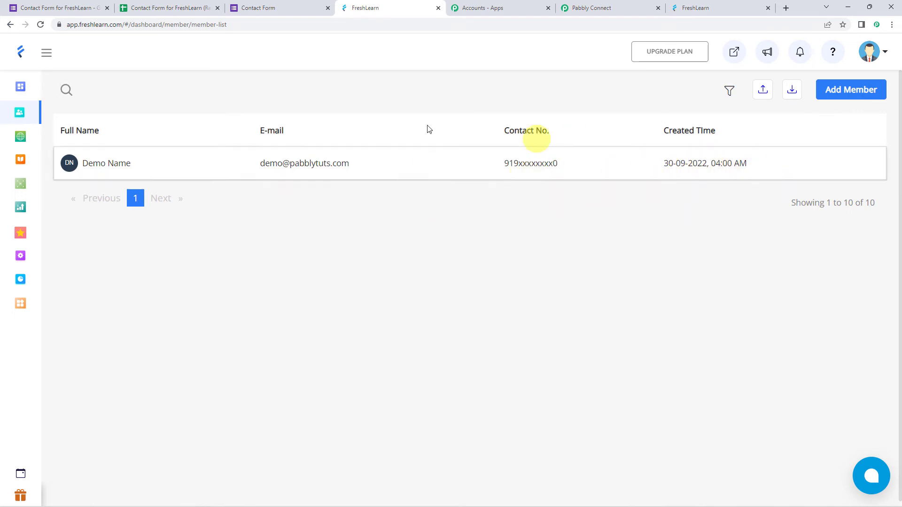
- Return to the Pabbly Connect workflow and save the FreshLearn Create Member action
{"action": "left_click", "coordinate": [630, 8]}
{"action": "scroll", "coordinate": [155, 338], "scroll_direction": "down", "scroll_amount": 2}
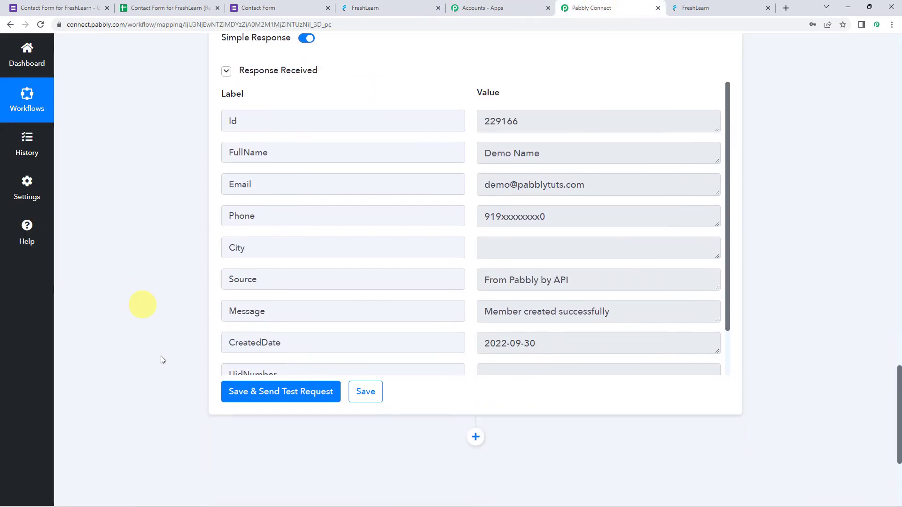
{"action": "left_click", "coordinate": [366, 392]}
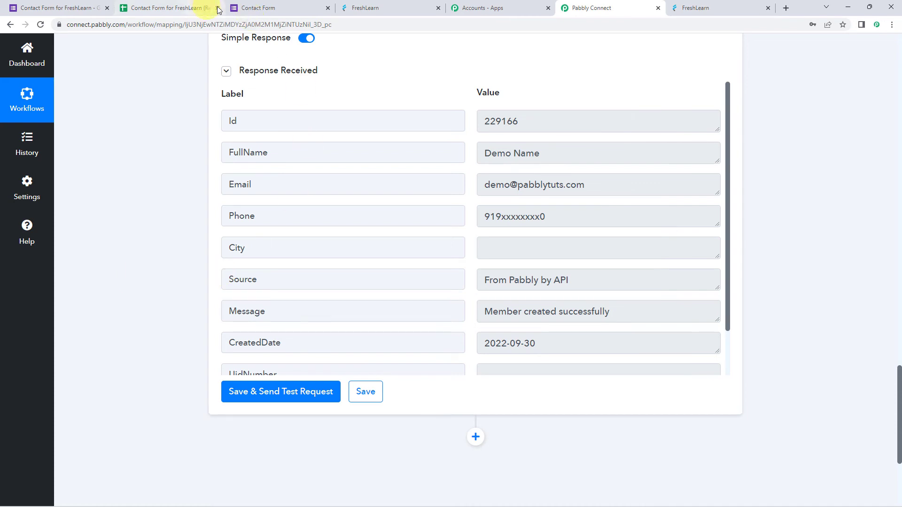
- Switch to the Google Forms Contact Form, start another response and enter Dummy User as the Name
{"action": "left_click", "coordinate": [263, 7]}
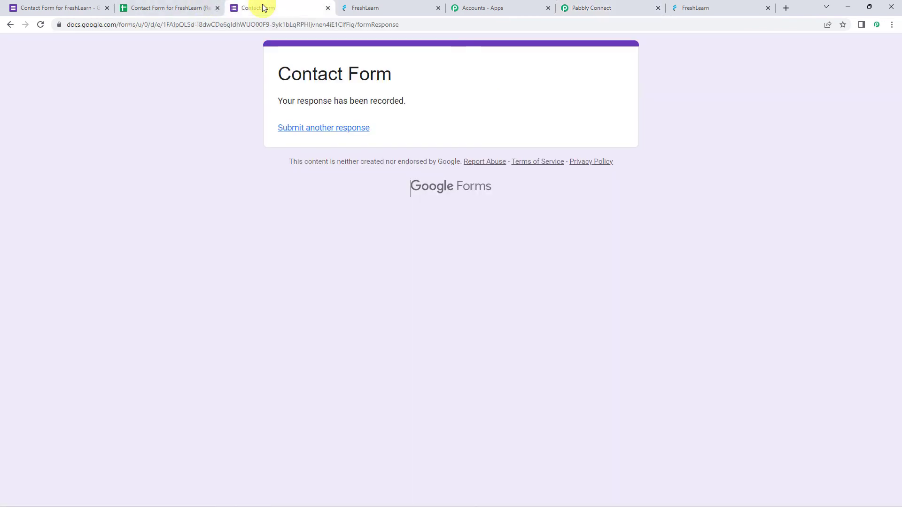
{"action": "left_click", "coordinate": [331, 132]}
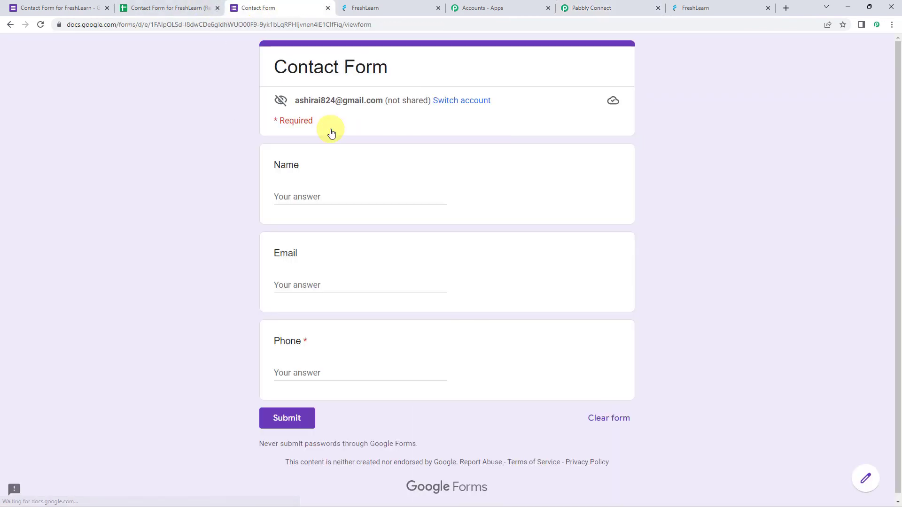
{"action": "left_click", "coordinate": [323, 200]}
{"action": "type", "text": "D"}
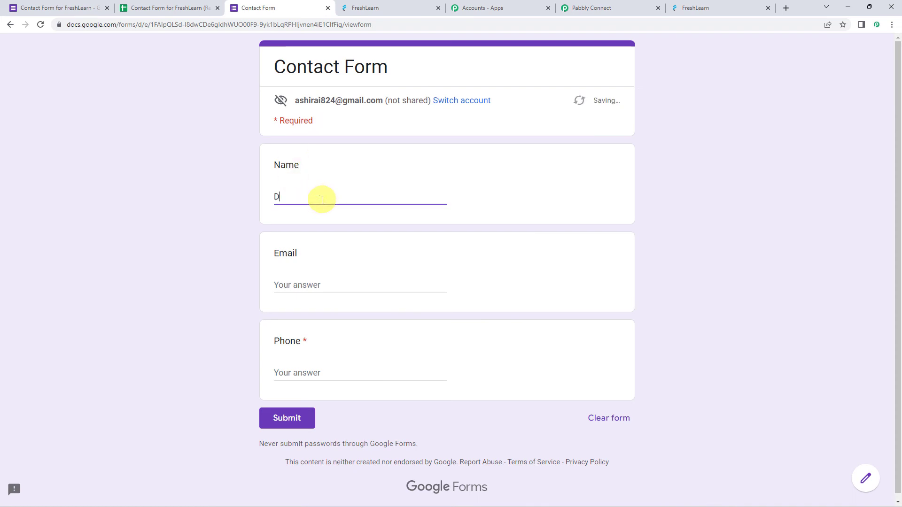
{"action": "type", "text": "ummy User"}
{"action": "key", "text": "Tab"}
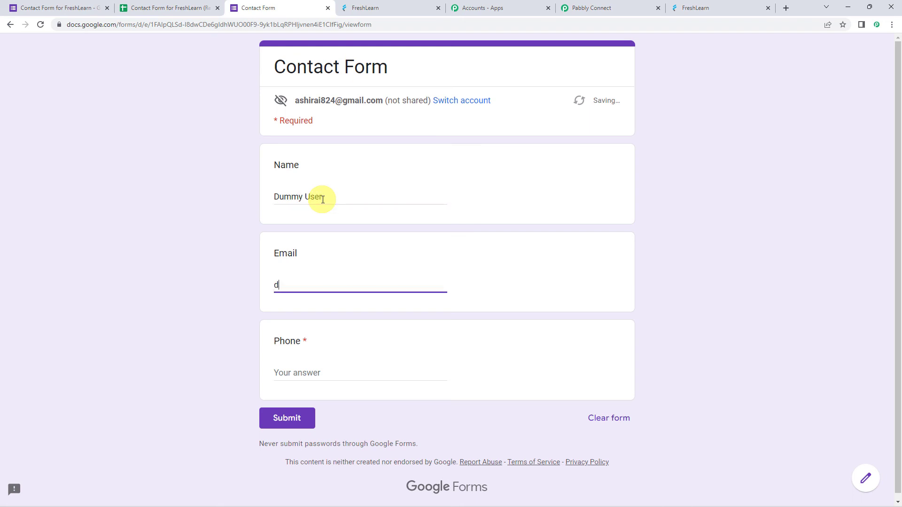
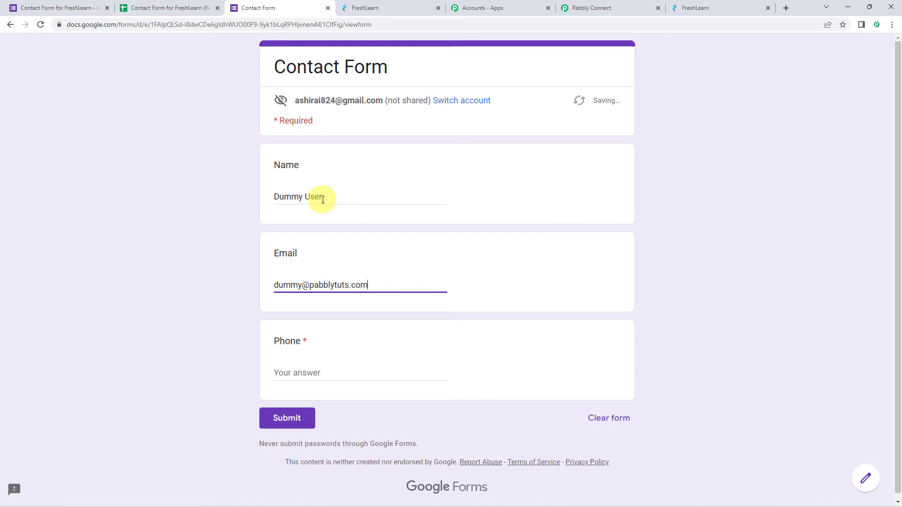
- Fill in the test contact's email and phone number and submit the Contact Form response
{"action": "key", "text": "Tab"}
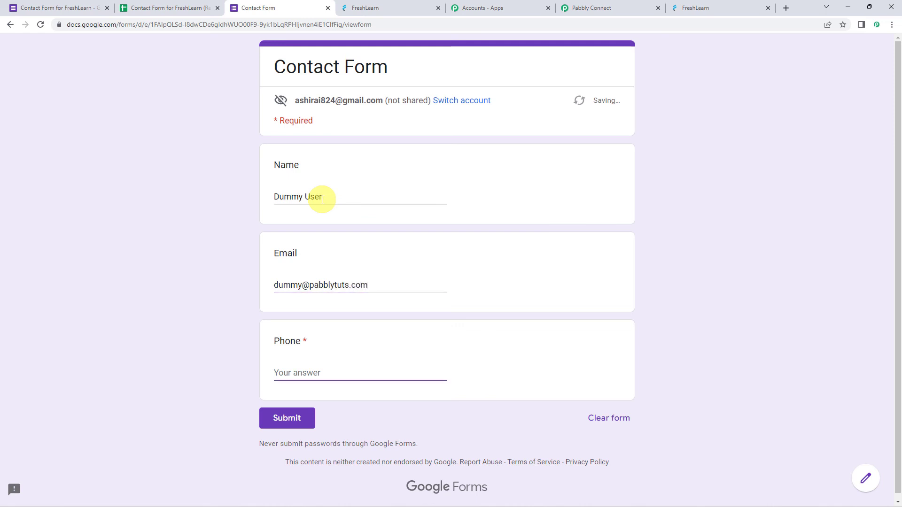
{"action": "type", "text": "8"}
{"action": "key", "text": "BackSpace"}
{"action": "type", "text": "918xxxxxxxx3"}
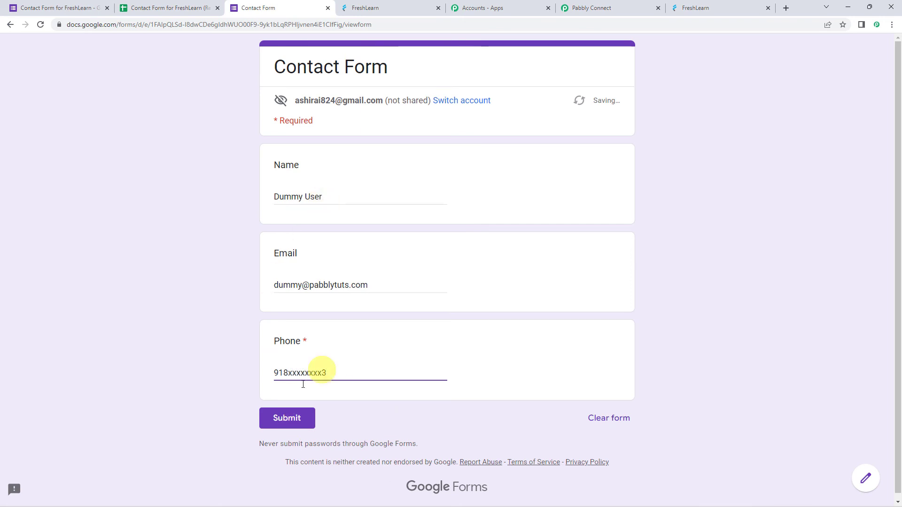
{"action": "left_click", "coordinate": [278, 422]}
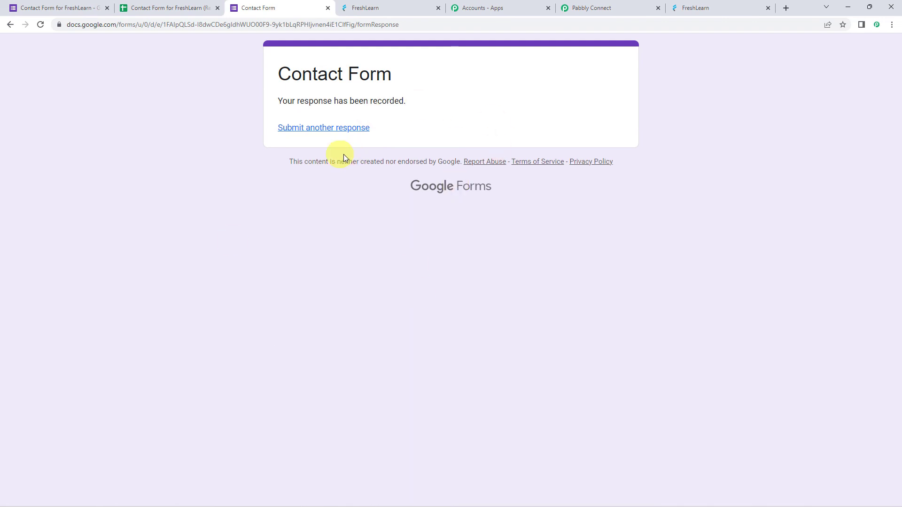
- Switch to FreshLearn and refresh the member list to check for the newly submitted contact
{"action": "left_click", "coordinate": [370, 9]}
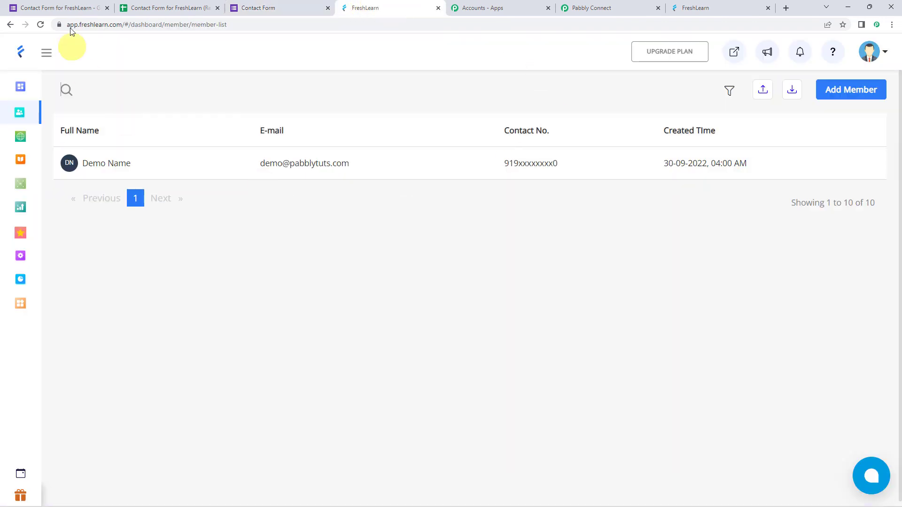
{"action": "left_click", "coordinate": [41, 25]}
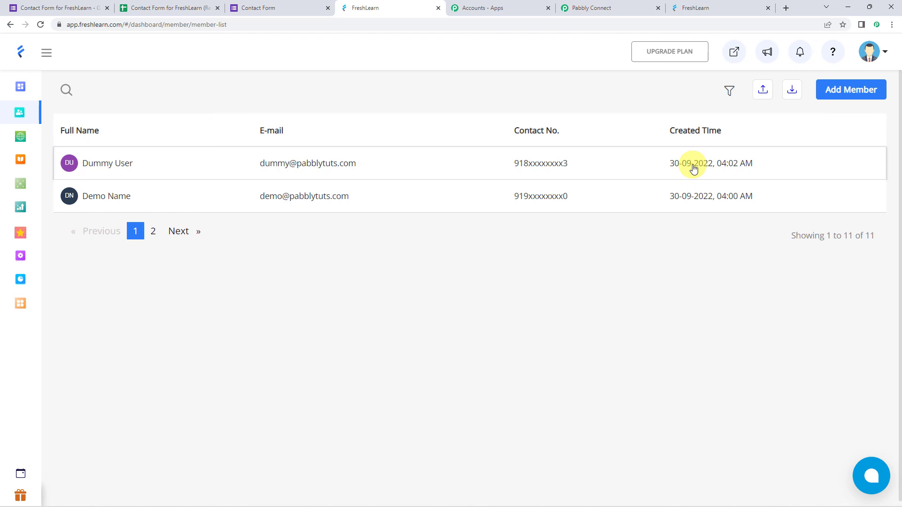
- Return to the Pabbly Connect workflow and collapse the Google Forms trigger and FreshLearn action to review the overall structure
{"action": "left_click", "coordinate": [611, 8]}
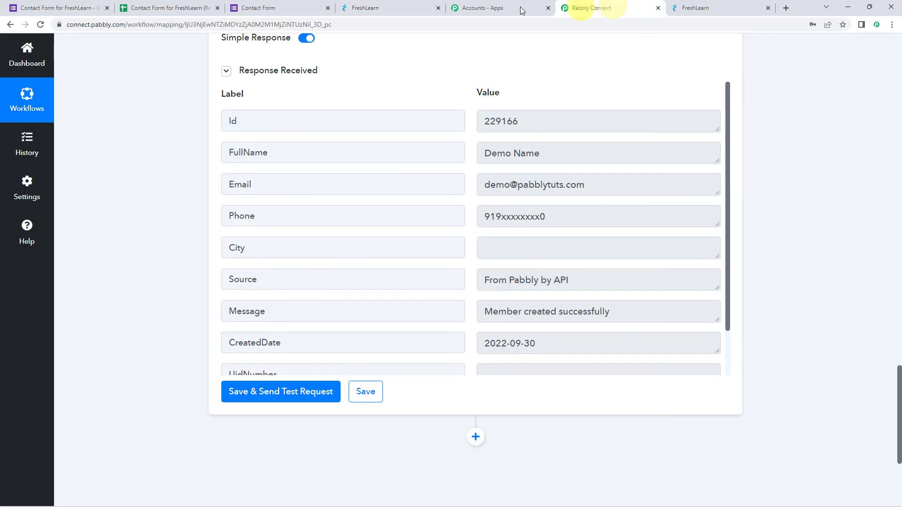
{"action": "scroll", "coordinate": [184, 195], "scroll_direction": "up", "scroll_amount": 15}
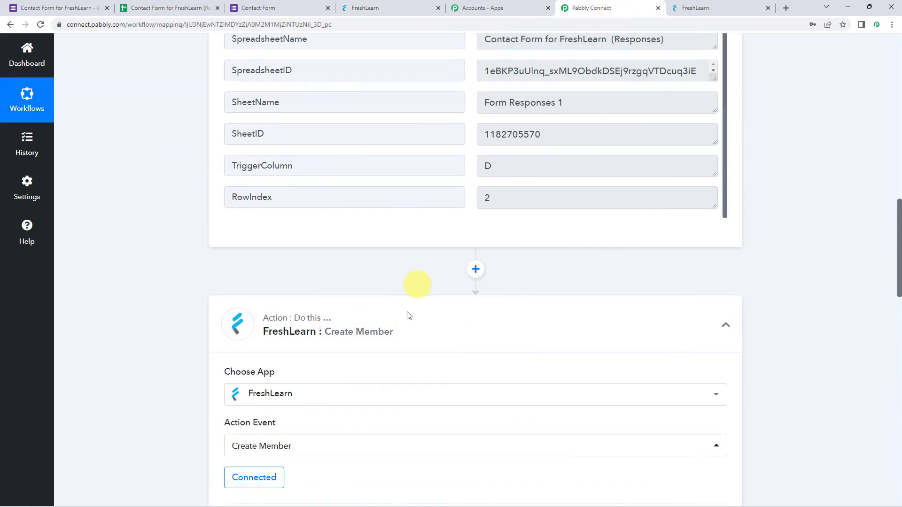
{"action": "scroll", "coordinate": [402, 331], "scroll_direction": "up", "scroll_amount": 15}
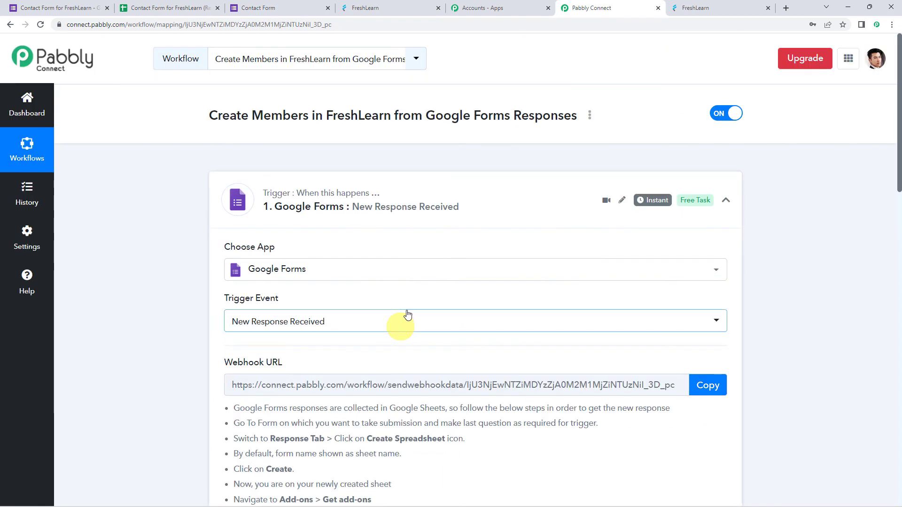
{"action": "left_click", "coordinate": [416, 196]}
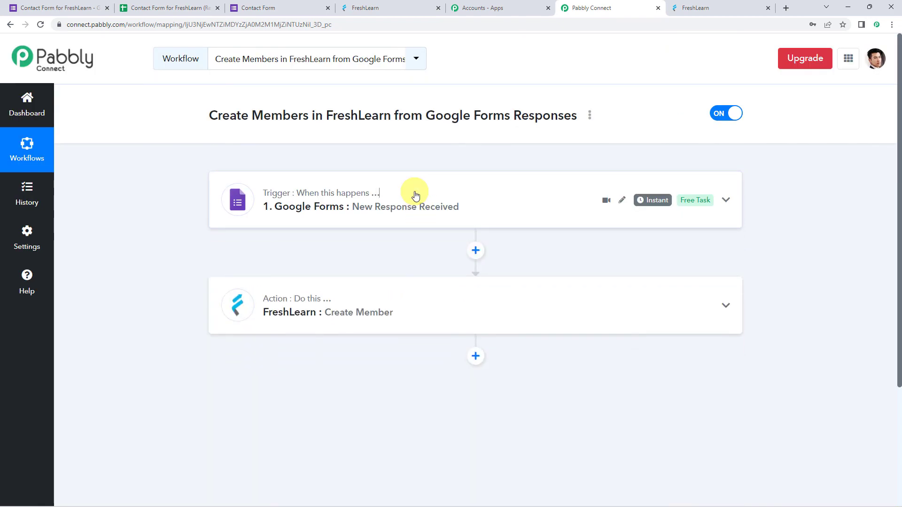